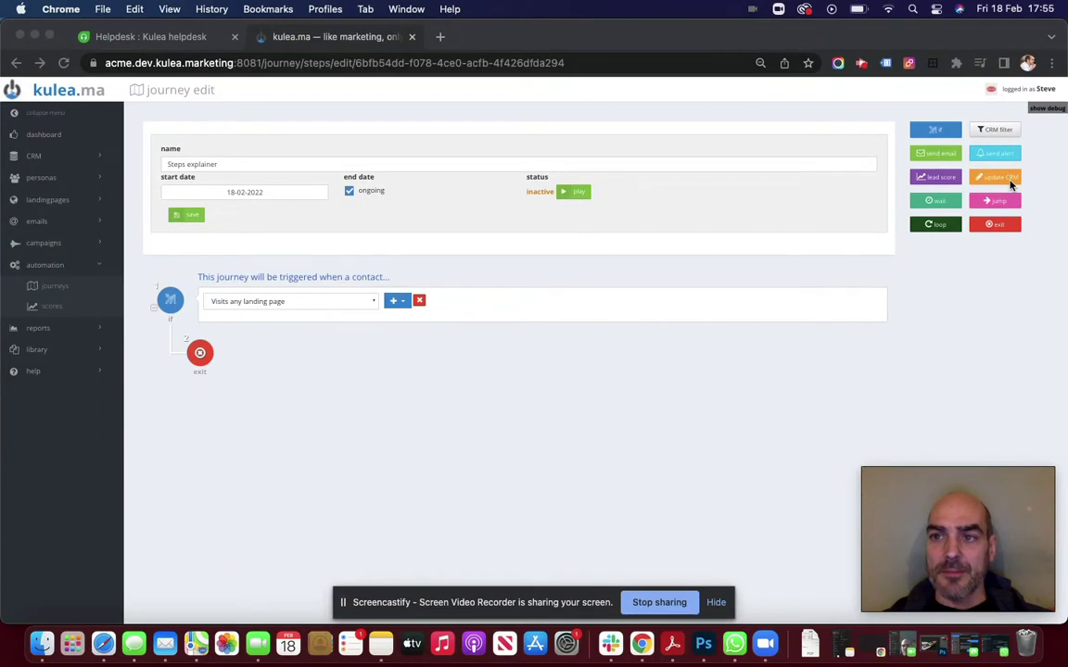
Add a CRM filter after the trigger that keeps contacts whose Job title 'Position' contains 'director'
{"action": "left_click", "coordinate": [990, 133]}
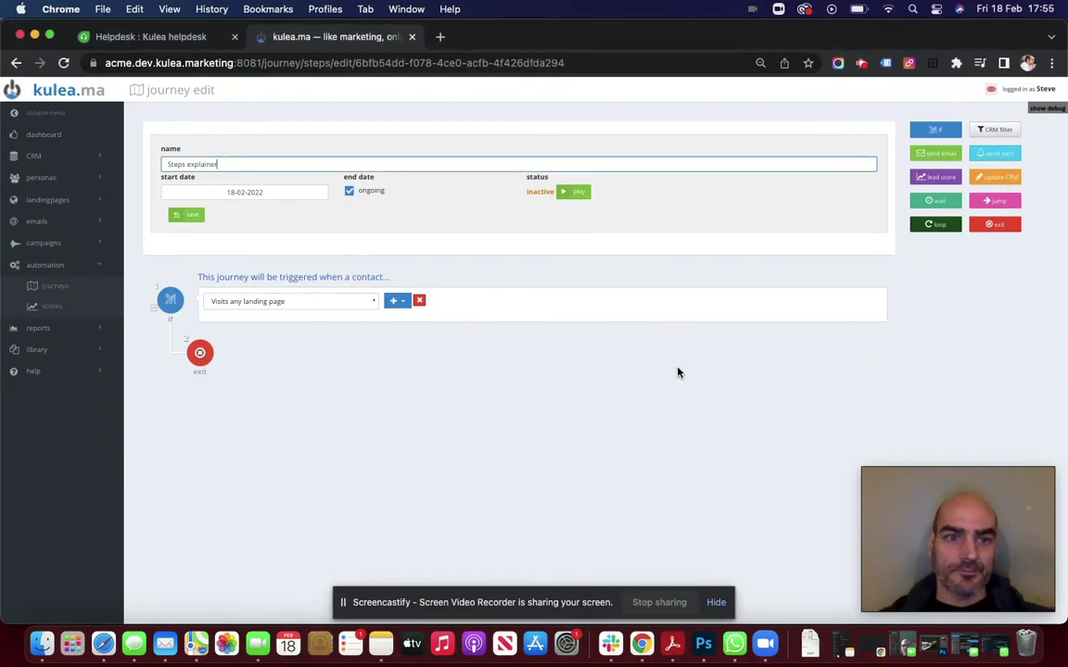
{"action": "left_click_drag", "start_coordinate": [995, 130], "coordinate": [396, 339]}
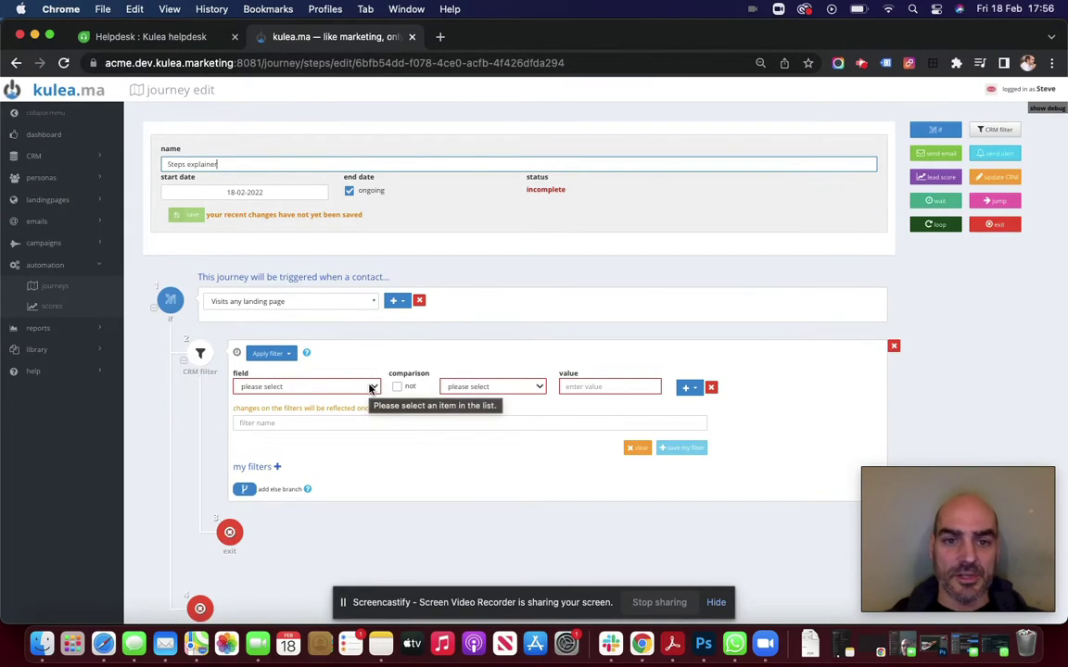
{"action": "left_click", "coordinate": [369, 387]}
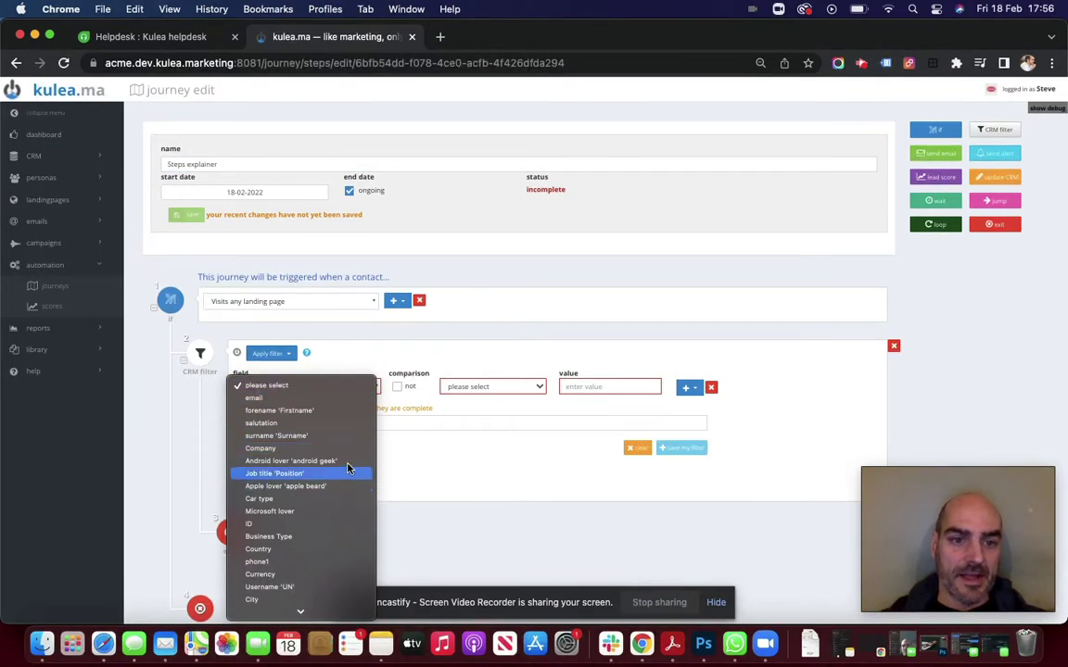
{"action": "left_click", "coordinate": [466, 397]}
{"action": "left_click", "coordinate": [473, 387]}
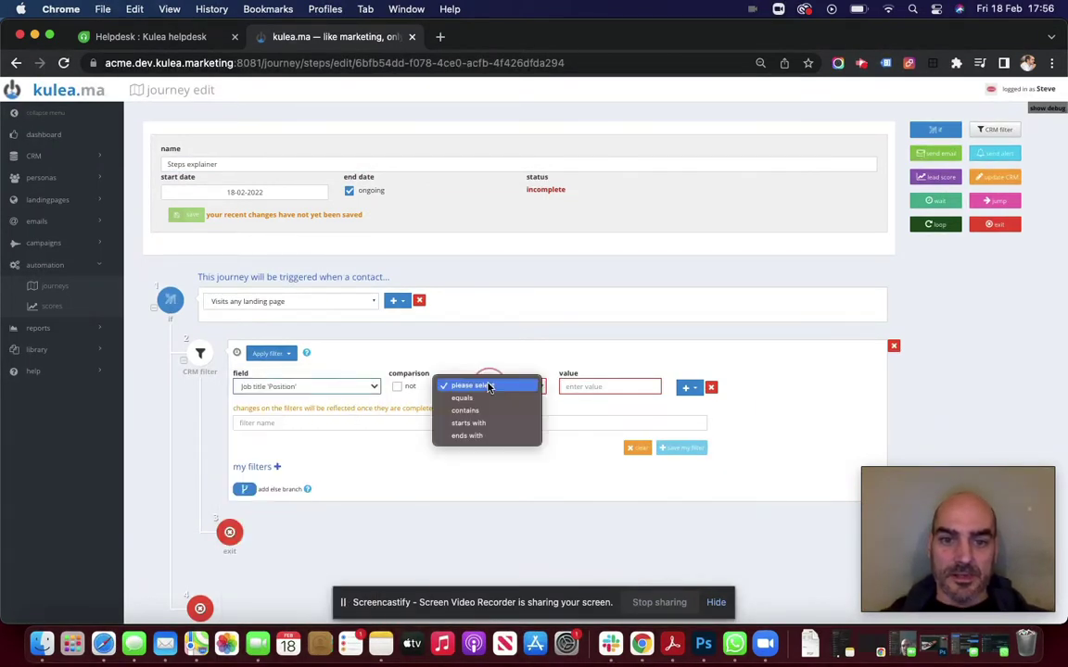
{"action": "left_click", "coordinate": [476, 411]}
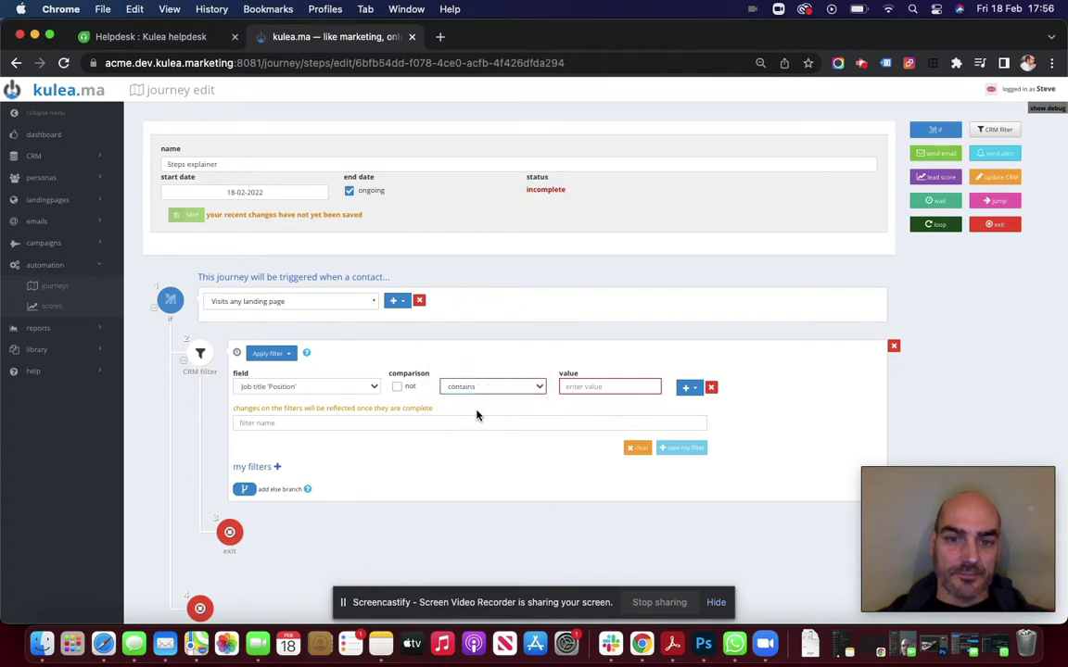
{"action": "left_click", "coordinate": [579, 387]}
{"action": "type", "text": "director"}
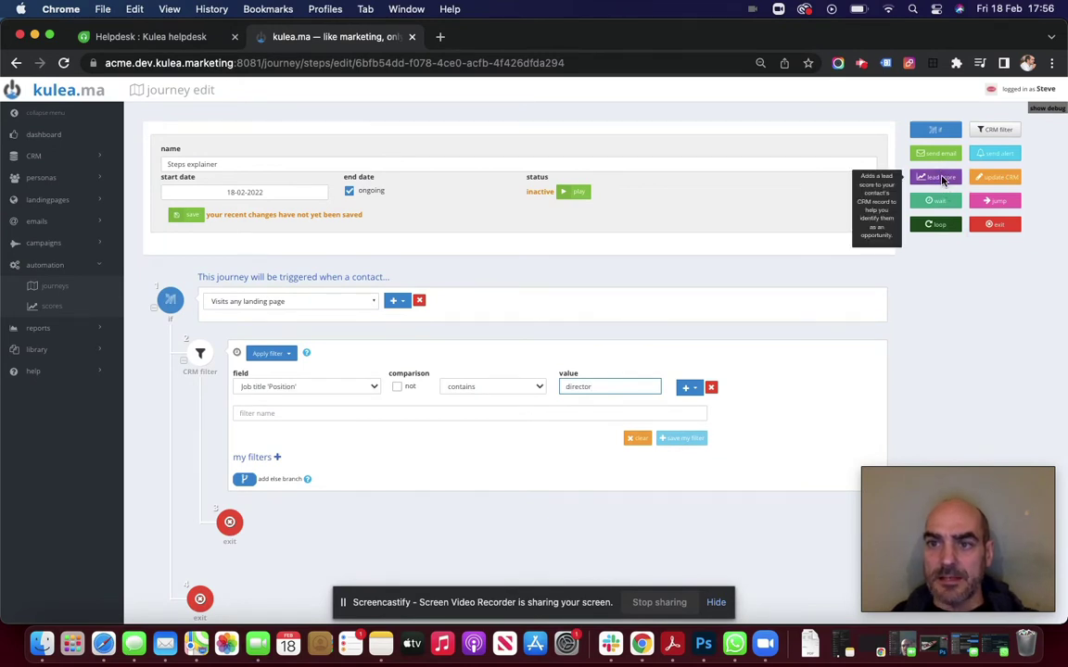
Add a lead score step after the filter with a fixed score of 10
{"action": "left_click_drag", "start_coordinate": [936, 176], "coordinate": [507, 528]}
{"action": "left_click", "coordinate": [370, 524]}
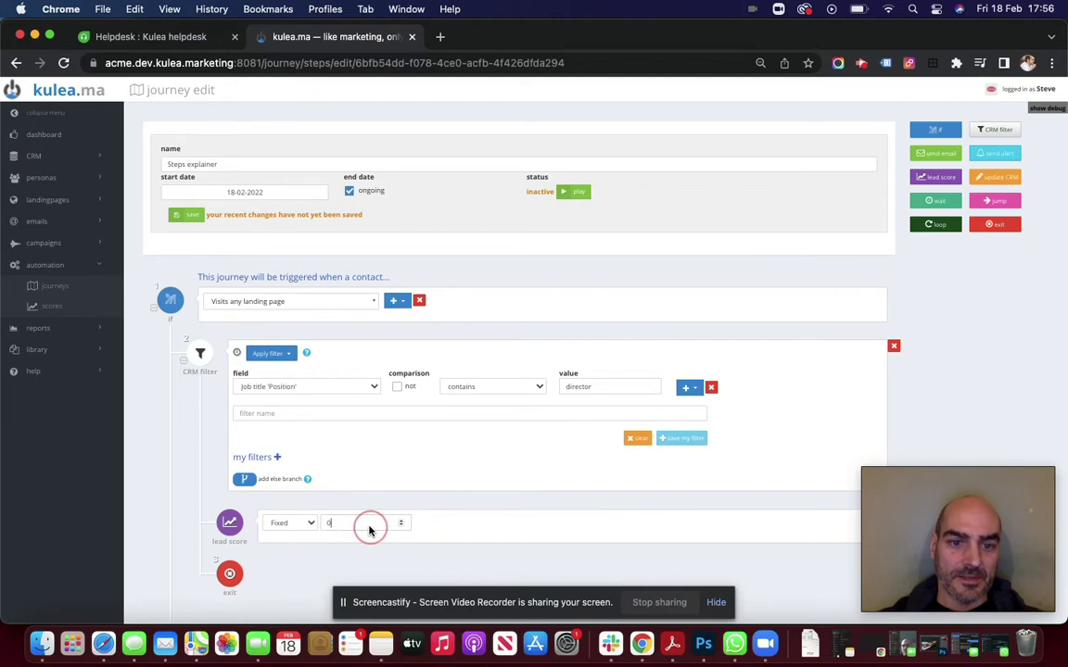
{"action": "key", "text": "BackSpace"}
{"action": "type", "text": "10"}
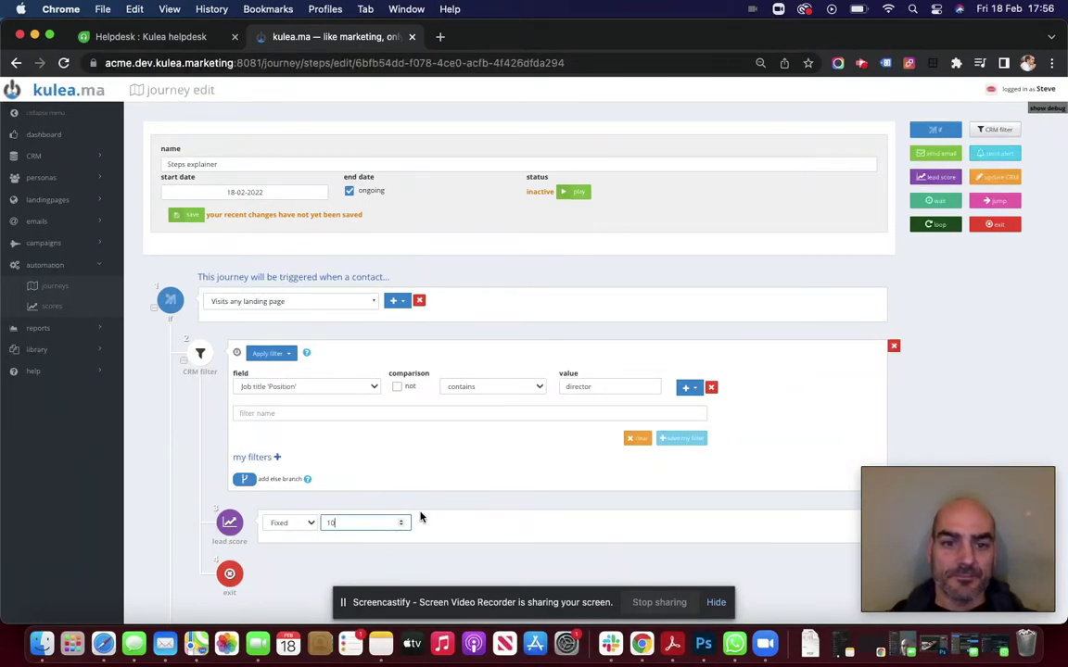
{"action": "scroll", "coordinate": [439, 498], "scroll_direction": "down", "scroll_amount": 1}
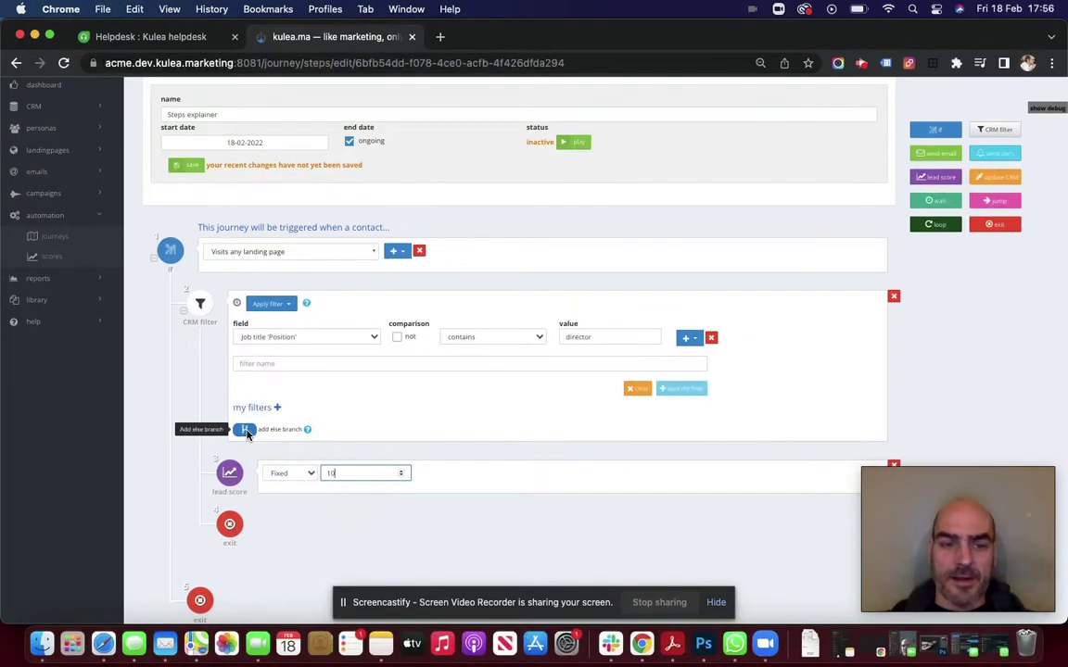
Add an else branch with a lead score of 5, then remove that else branch again
{"action": "left_click", "coordinate": [244, 430]}
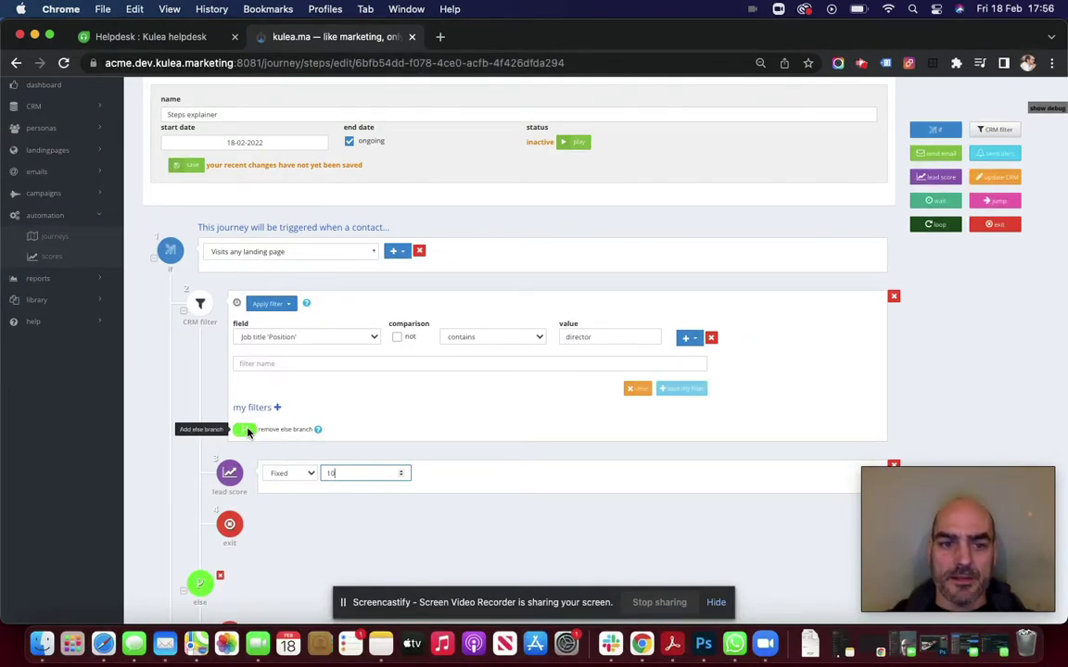
{"action": "scroll", "coordinate": [232, 393], "scroll_direction": "down", "scroll_amount": 3}
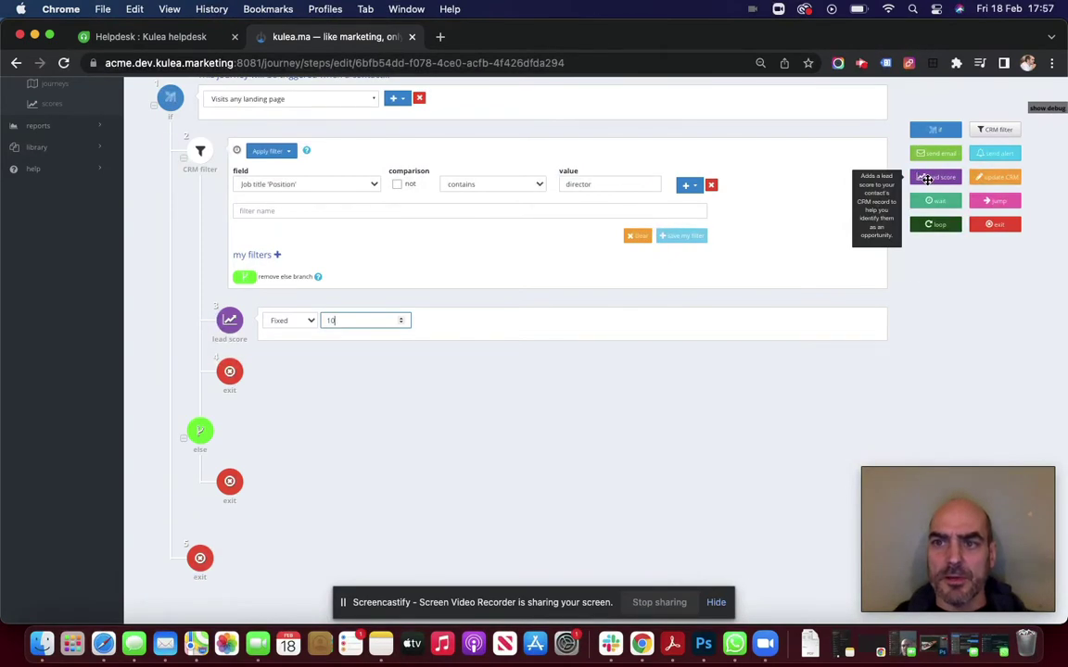
{"action": "left_click_drag", "start_coordinate": [927, 178], "coordinate": [627, 460]}
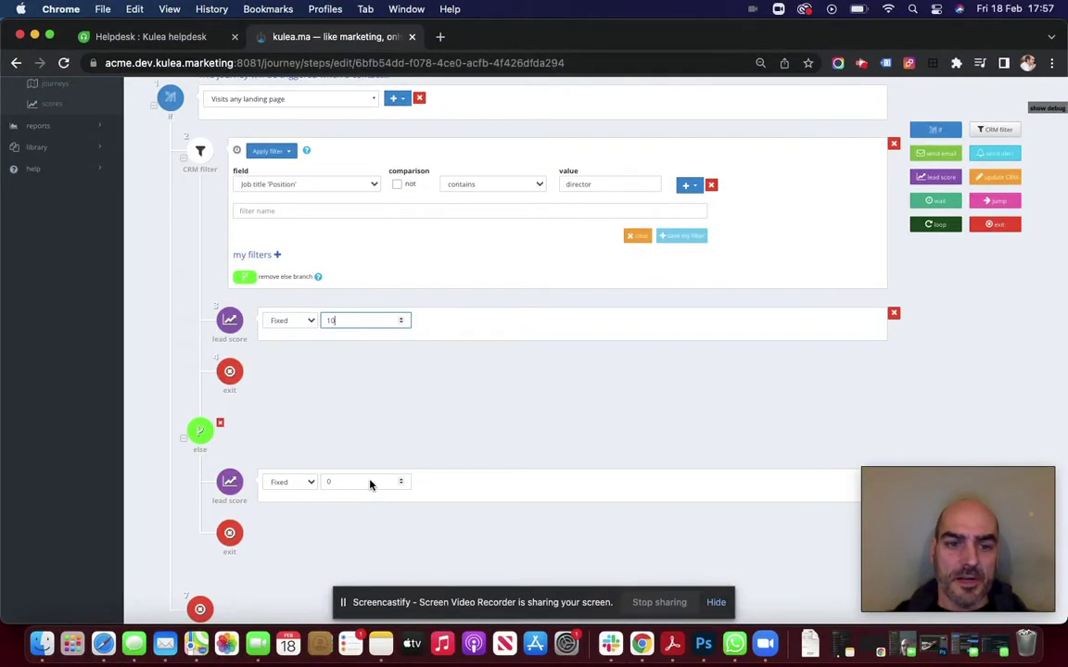
{"action": "left_click", "coordinate": [347, 487]}
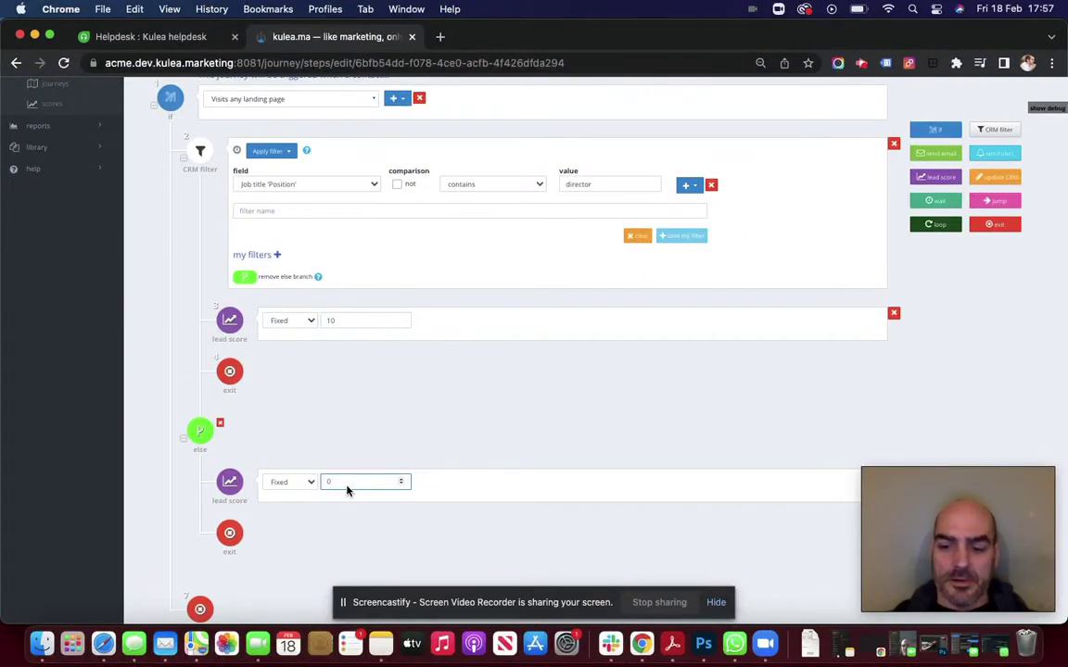
{"action": "key", "text": "BackSpace"}
{"action": "type", "text": "5"}
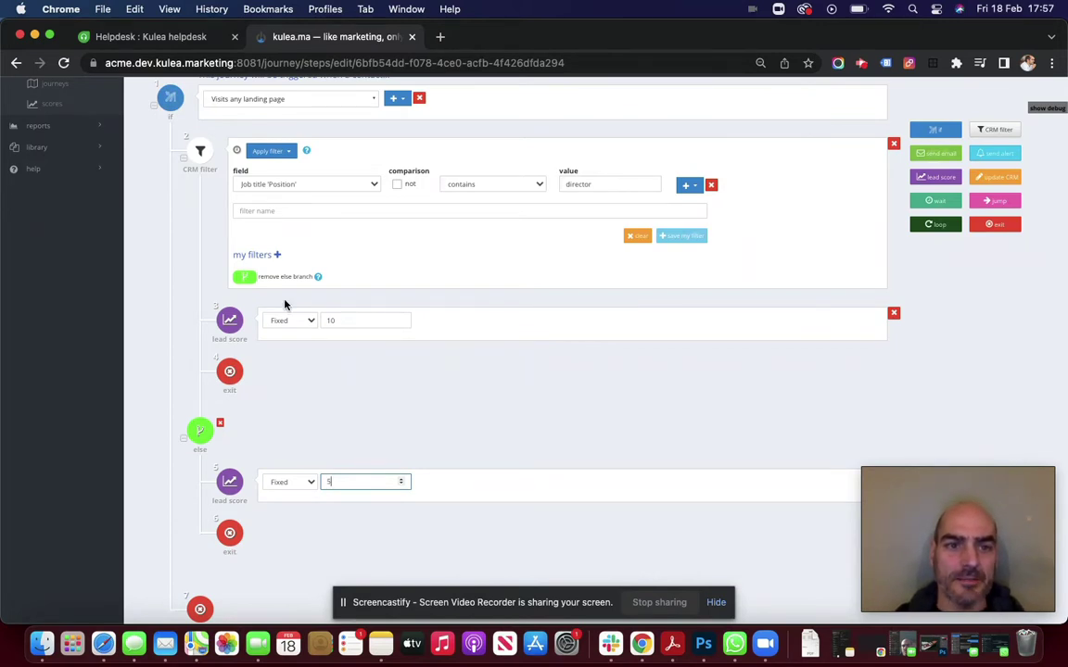
{"action": "left_click", "coordinate": [245, 276]}
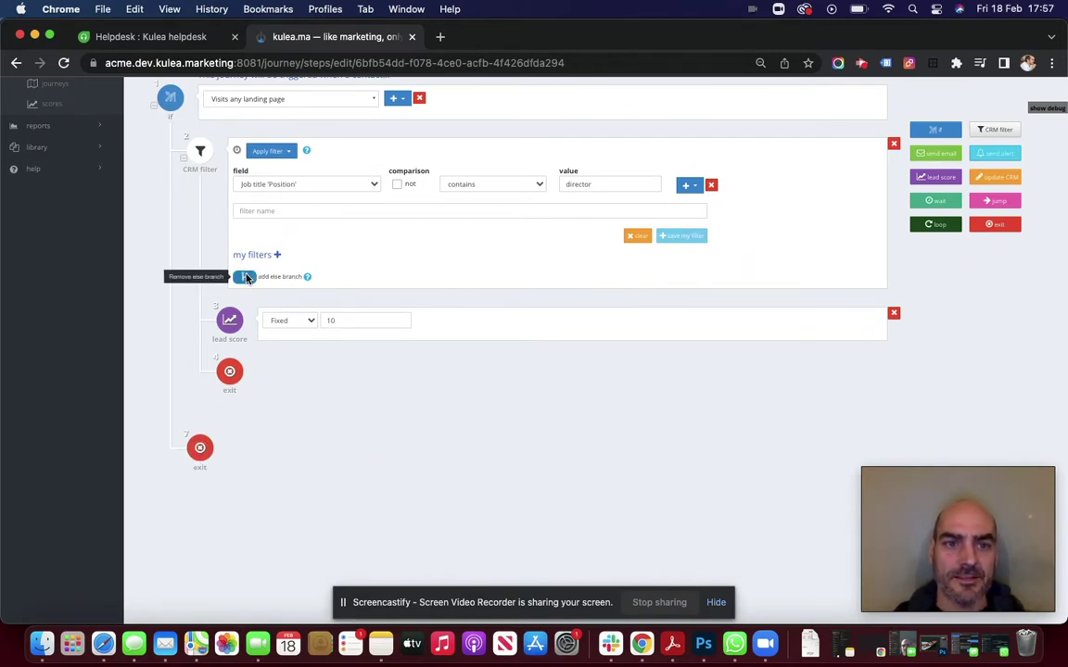
{"action": "scroll", "coordinate": [516, 272], "scroll_direction": "up", "scroll_amount": 2}
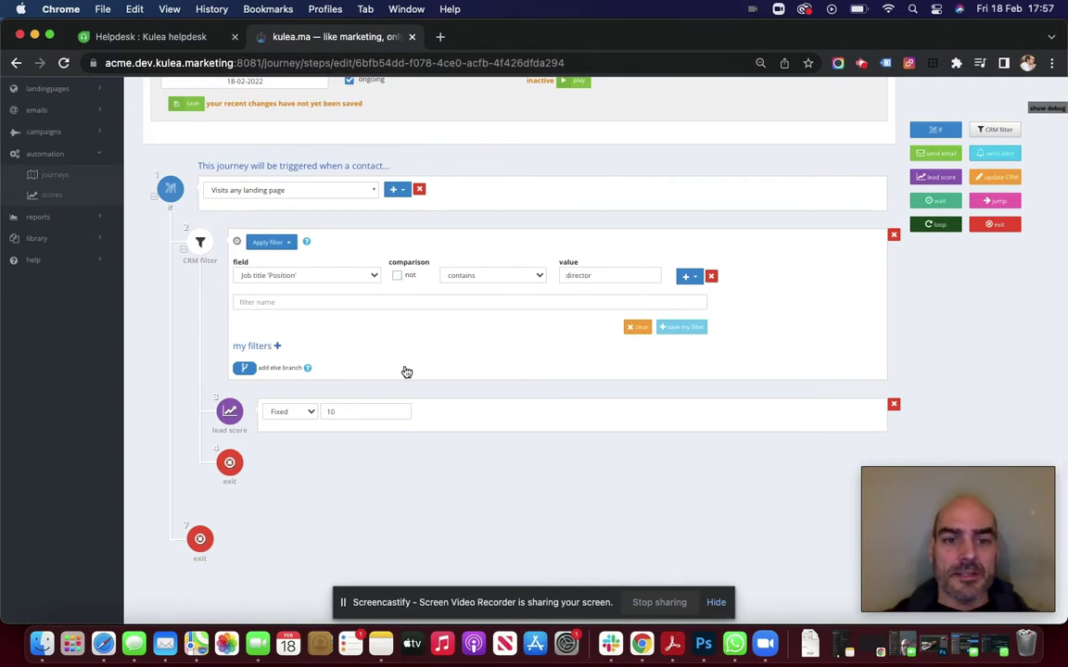
{"action": "left_click", "coordinate": [313, 412]}
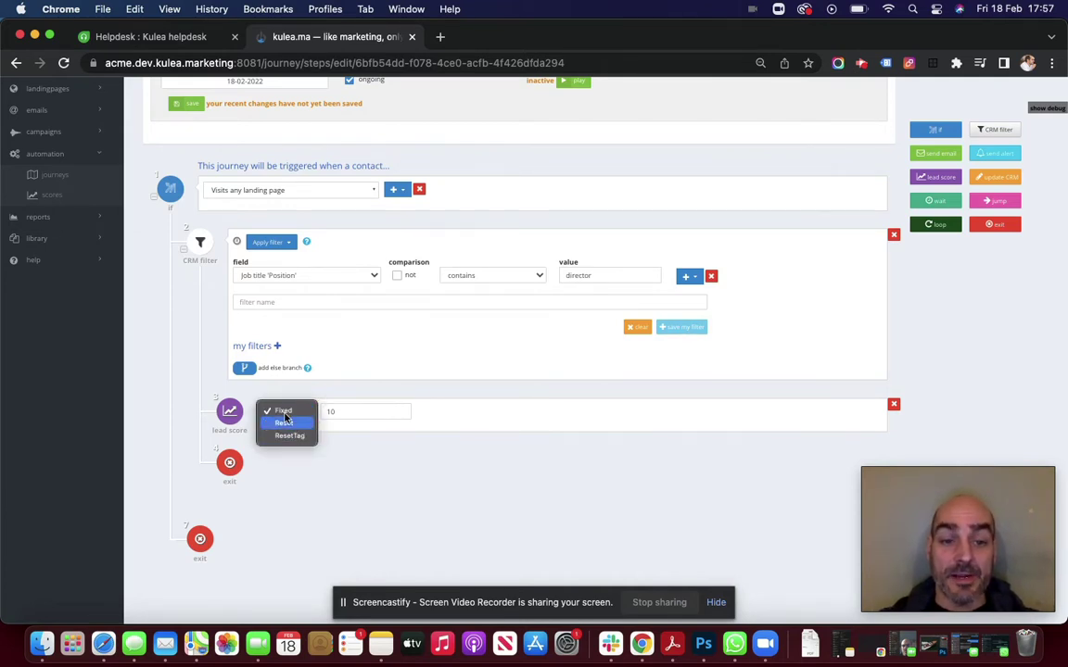
{"action": "left_click", "coordinate": [324, 388]}
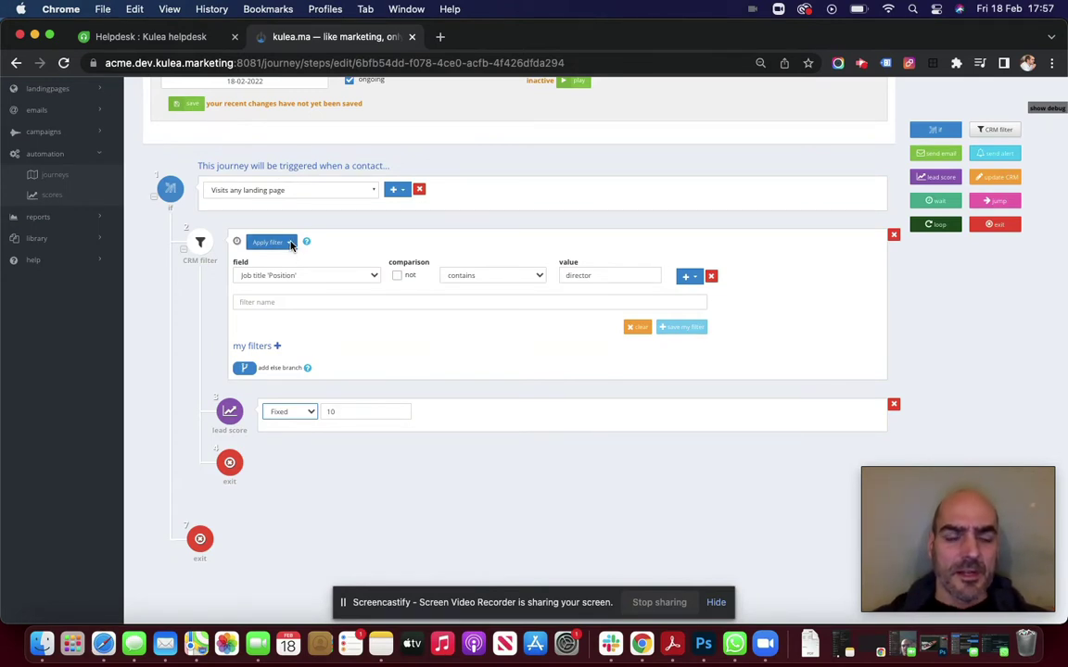
Review the CRM filter's Wait options but keep the step on Apply filter
{"action": "left_click", "coordinate": [289, 243]}
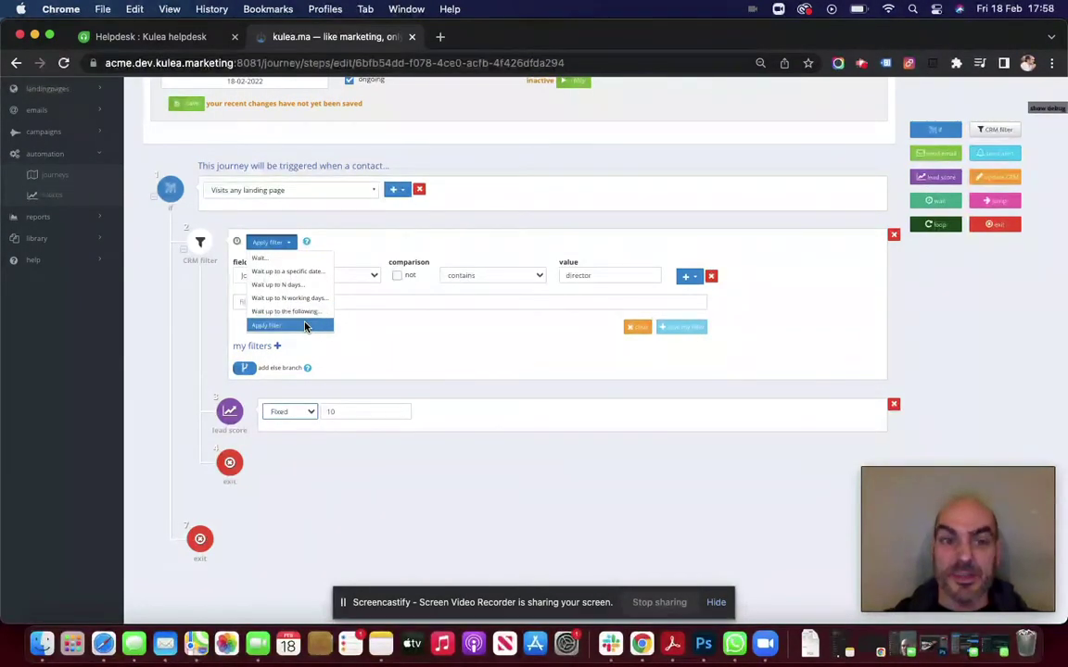
{"action": "left_click", "coordinate": [305, 326]}
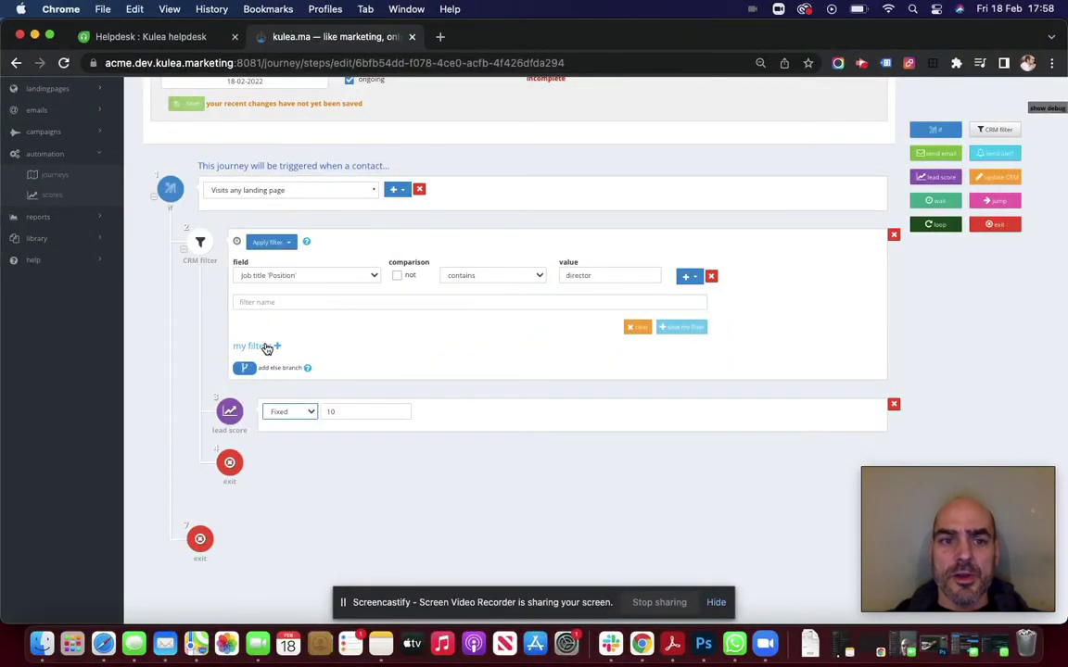
Add a second condition, Country equals 'uk', requiring both conditions to match
{"action": "left_click", "coordinate": [264, 349]}
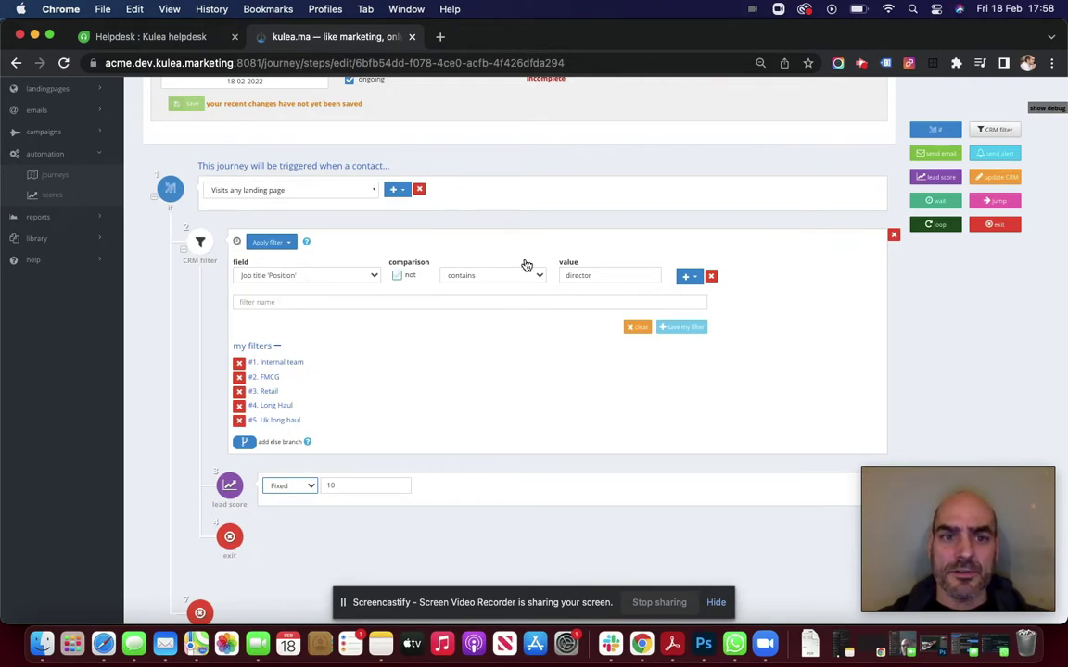
{"action": "left_click", "coordinate": [690, 279]}
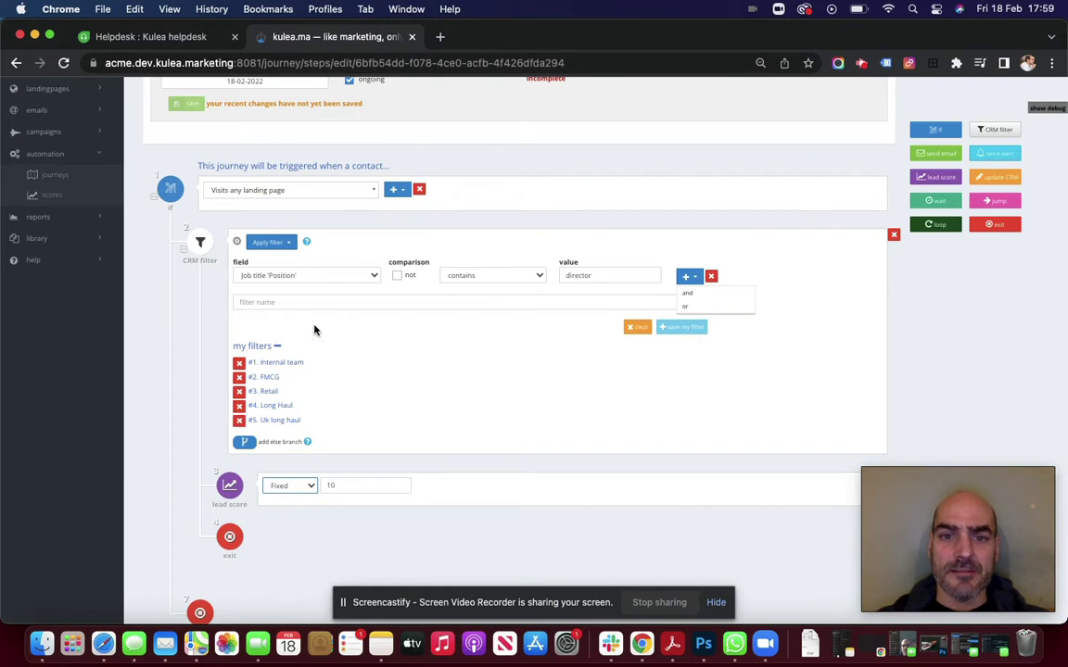
{"action": "left_click", "coordinate": [686, 307]}
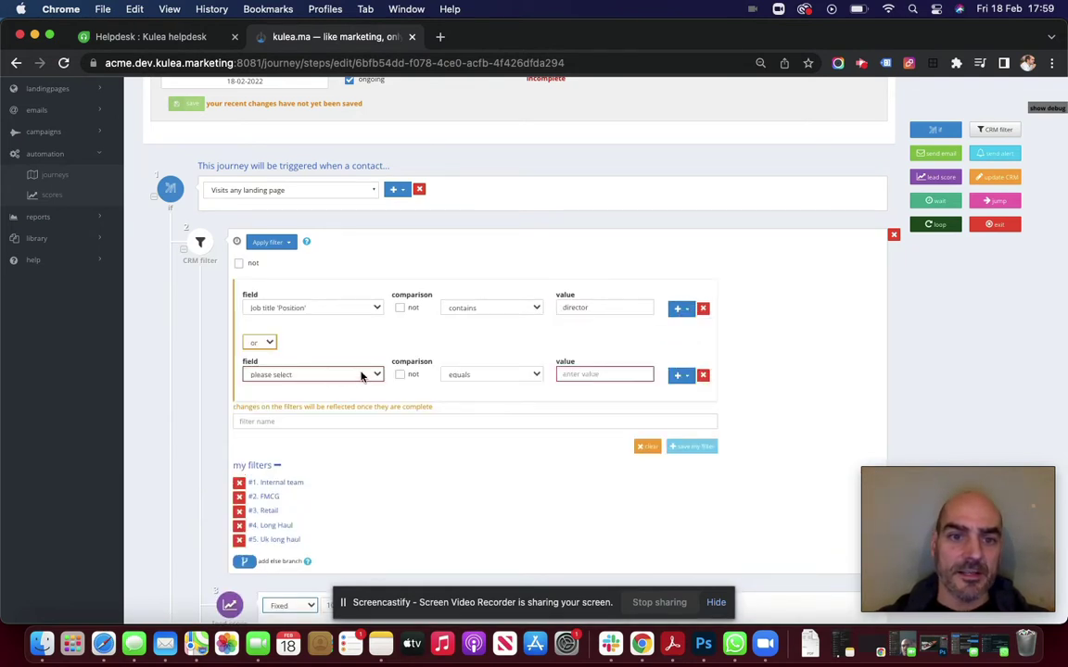
{"action": "left_click", "coordinate": [258, 342]}
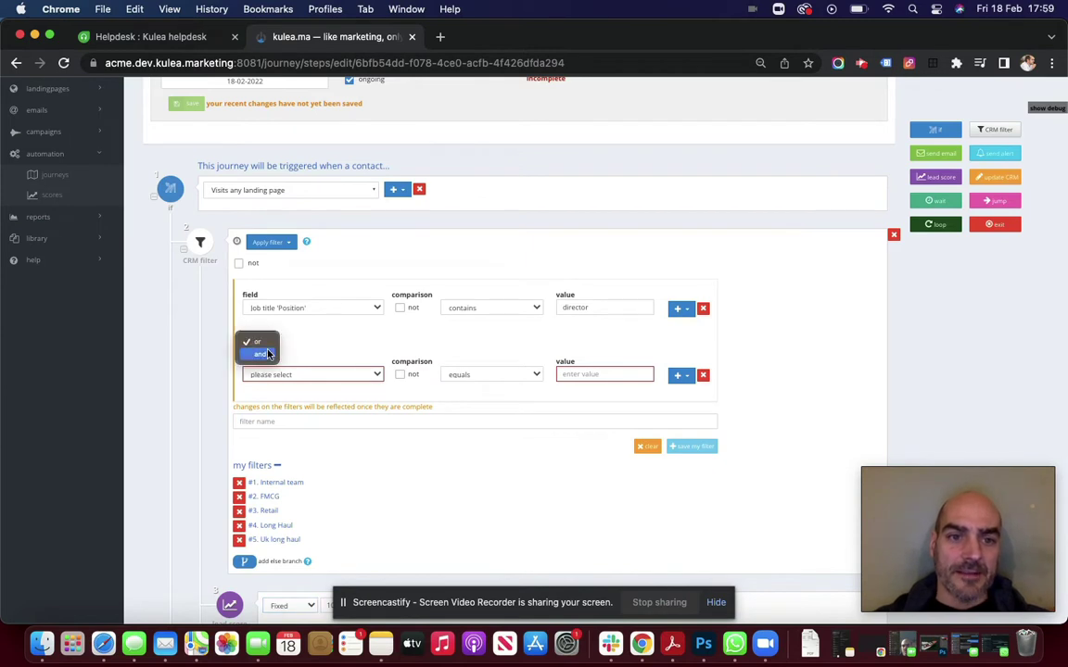
{"action": "left_click", "coordinate": [264, 354]}
{"action": "left_click", "coordinate": [361, 374]}
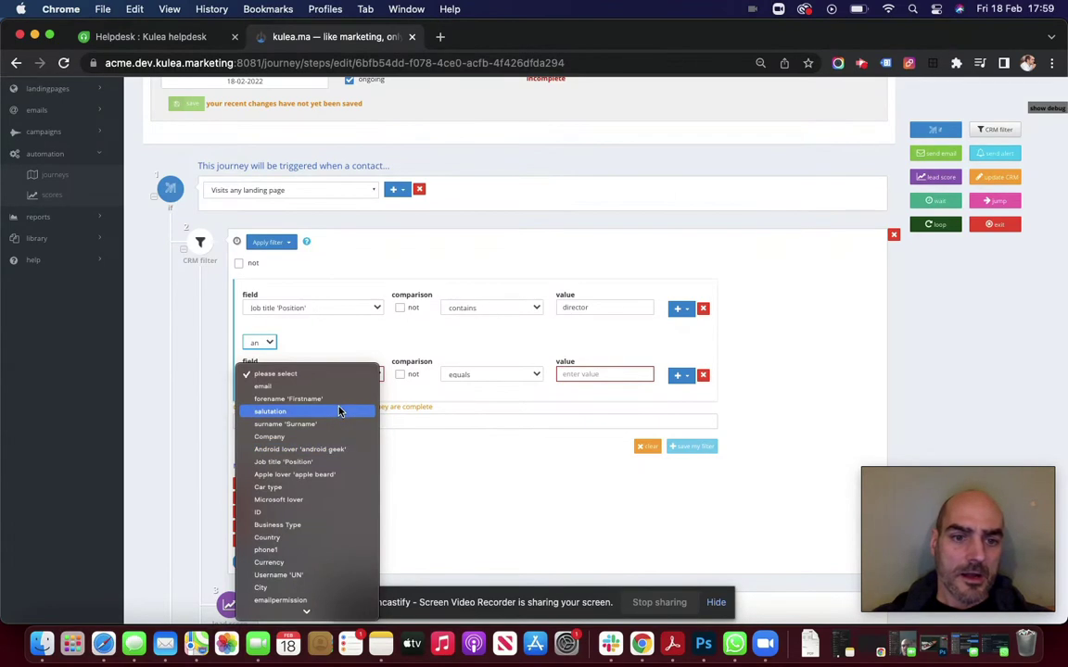
{"action": "scroll", "coordinate": [333, 490], "scroll_direction": "down", "scroll_amount": 2}
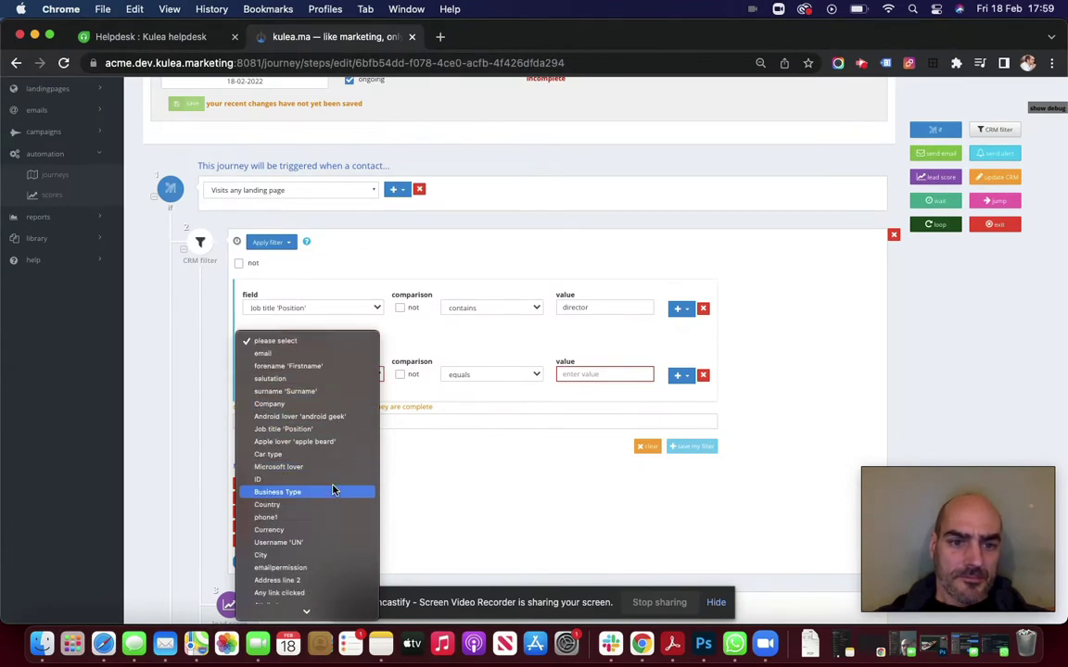
{"action": "left_click", "coordinate": [333, 487]}
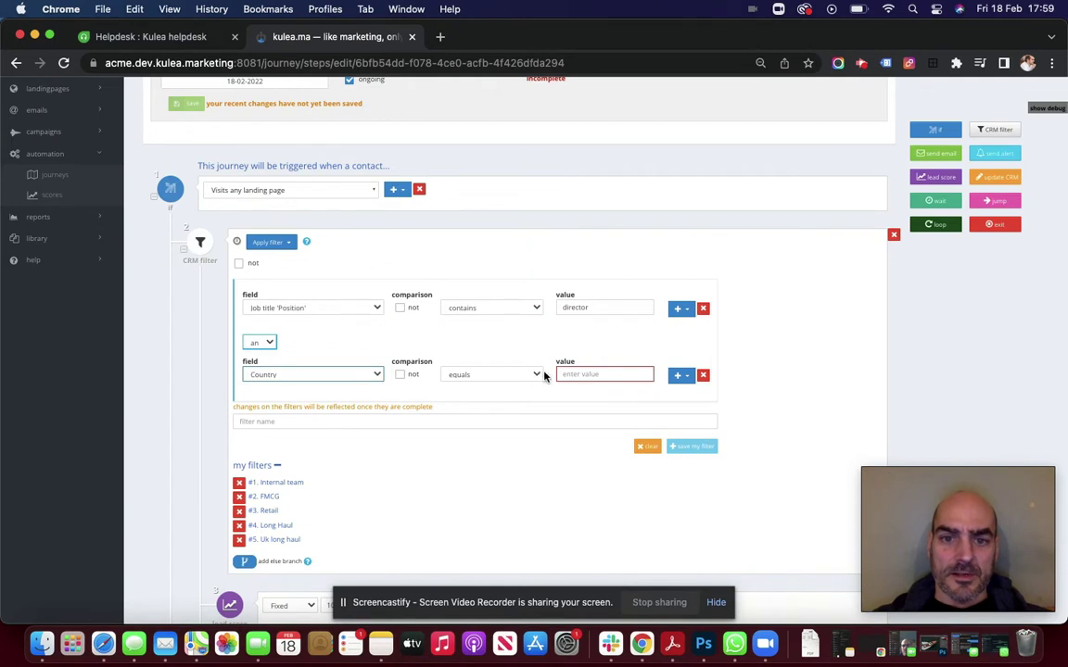
{"action": "left_click", "coordinate": [589, 374]}
{"action": "type", "text": "uk"}
{"action": "key", "text": "Tab"}
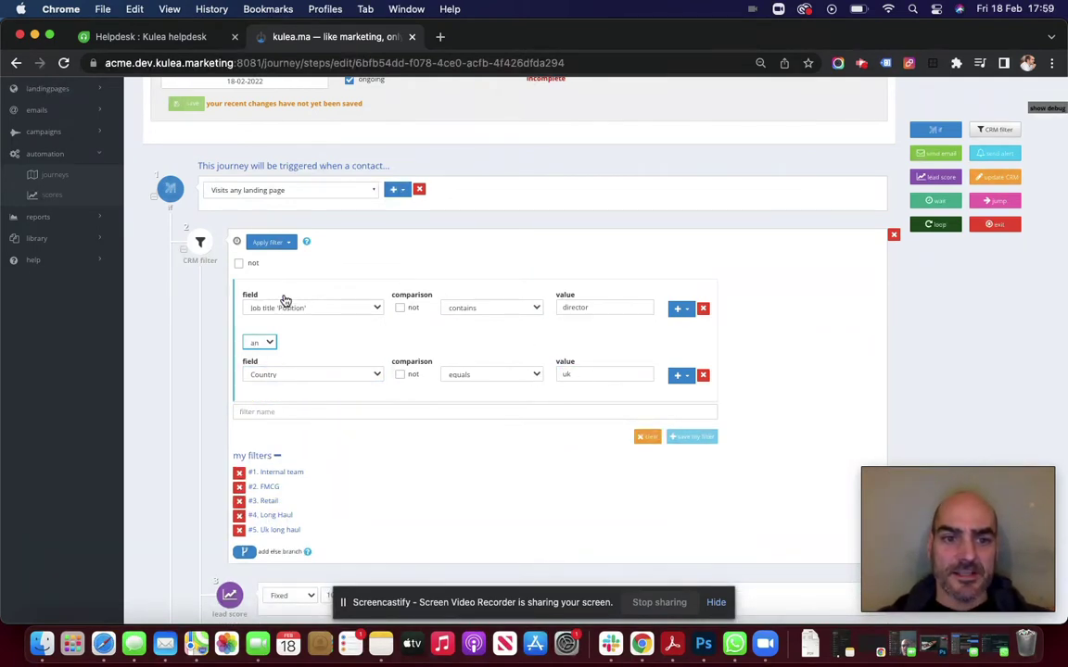
Save the filter as 'UK directors' and collapse the saved filters list
{"action": "left_click", "coordinate": [352, 410]}
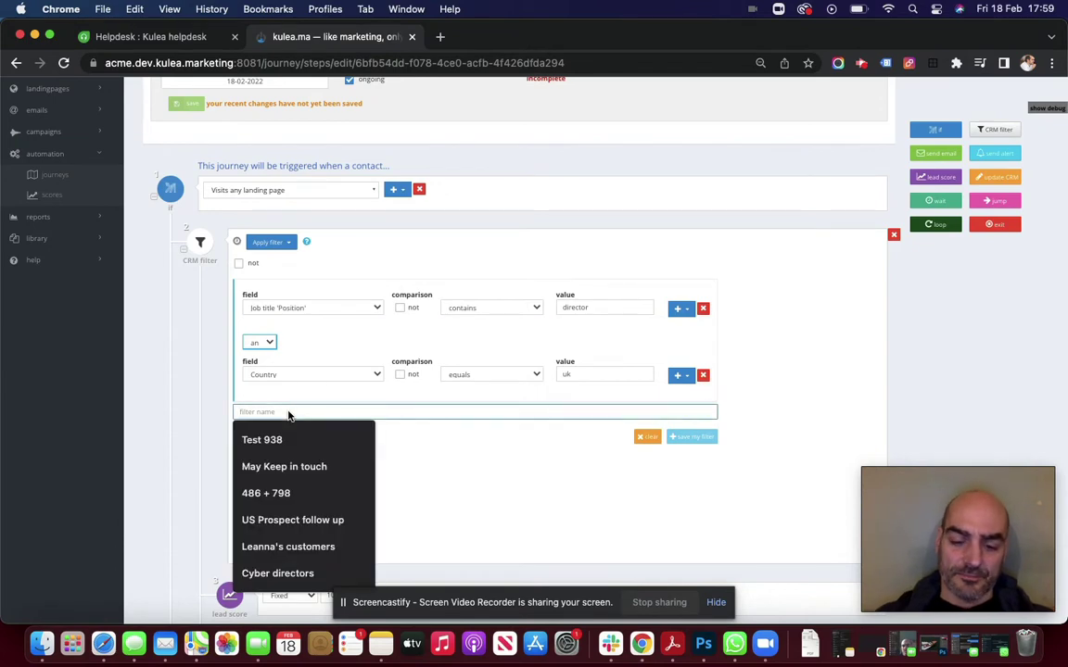
{"action": "type", "text": "uk directors"}
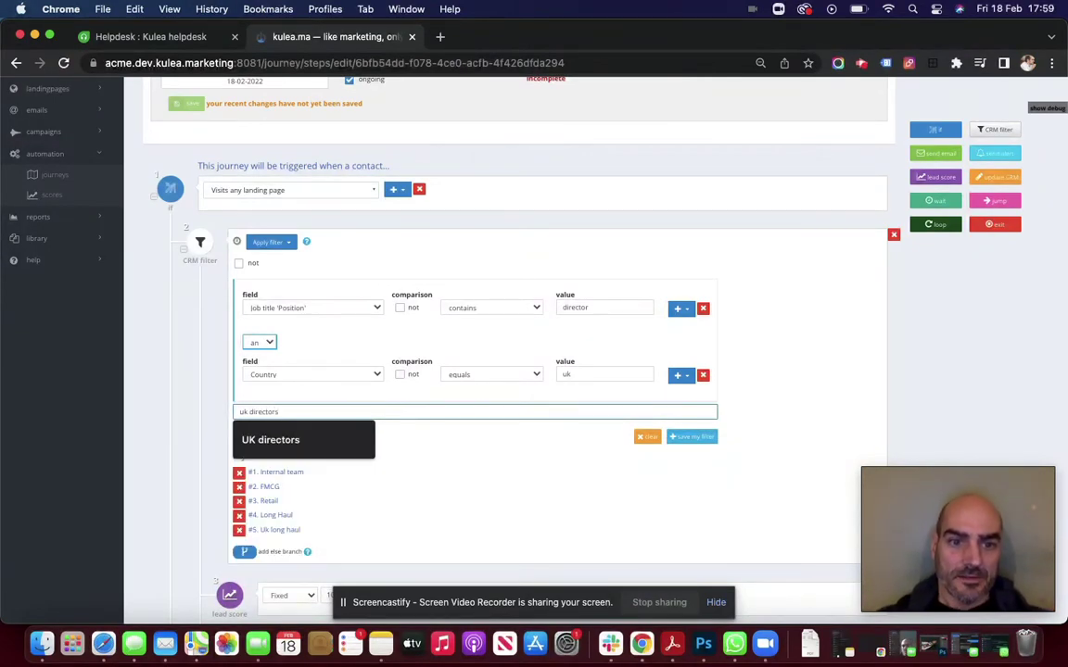
{"action": "left_click", "coordinate": [280, 439]}
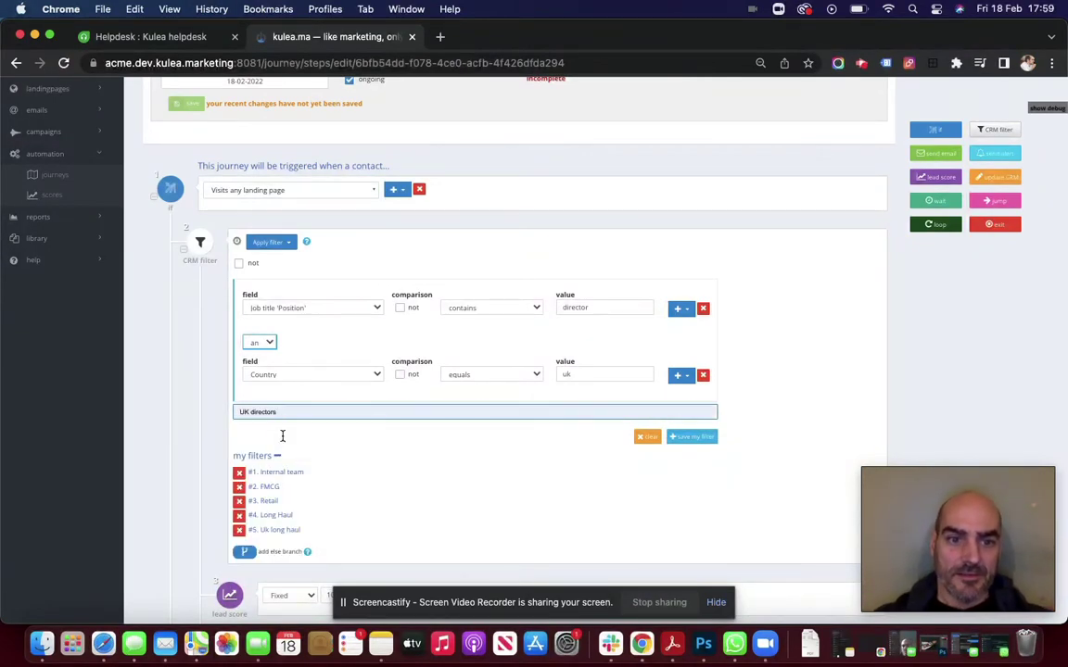
{"action": "left_click", "coordinate": [695, 437]}
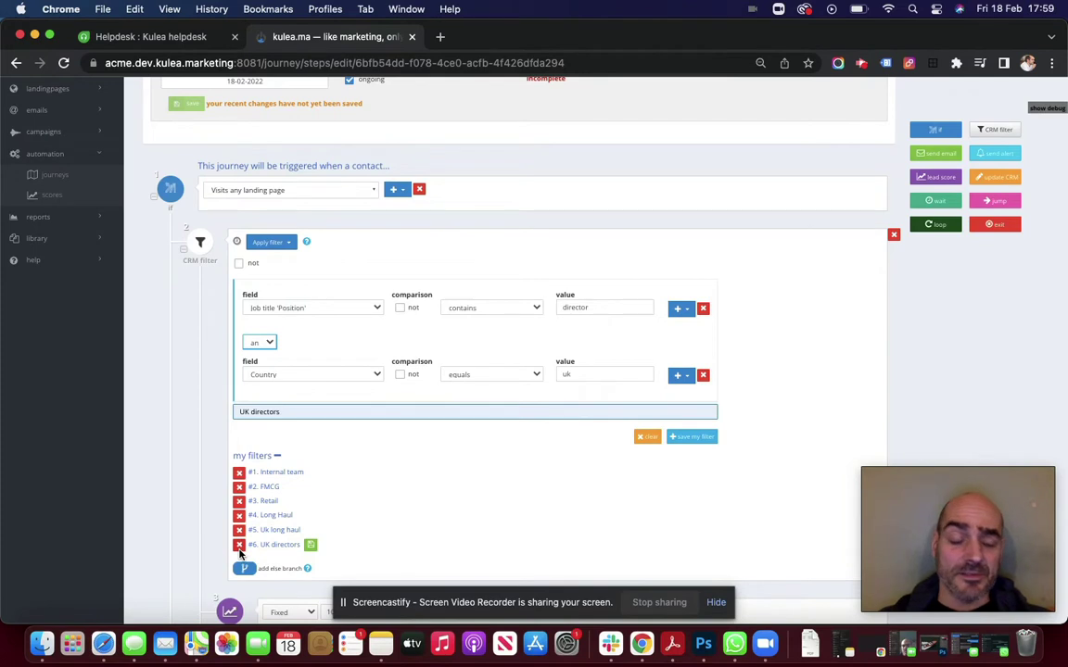
{"action": "left_click", "coordinate": [276, 455]}
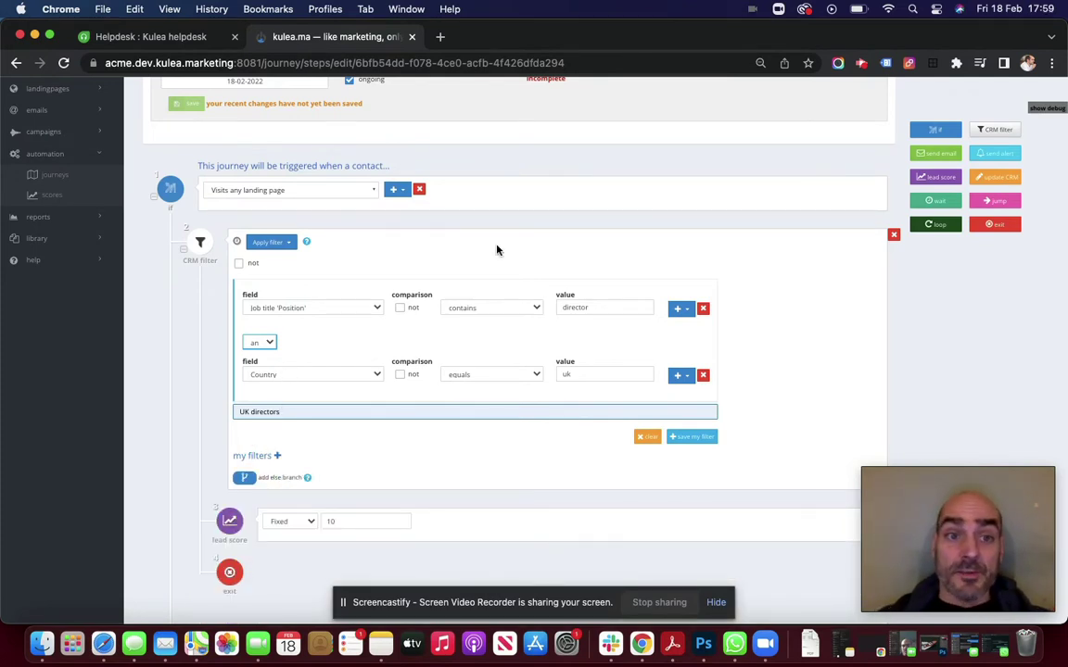
Delete the CRM filter step and add a send email step using the Kulea branded email
{"action": "left_click", "coordinate": [892, 236]}
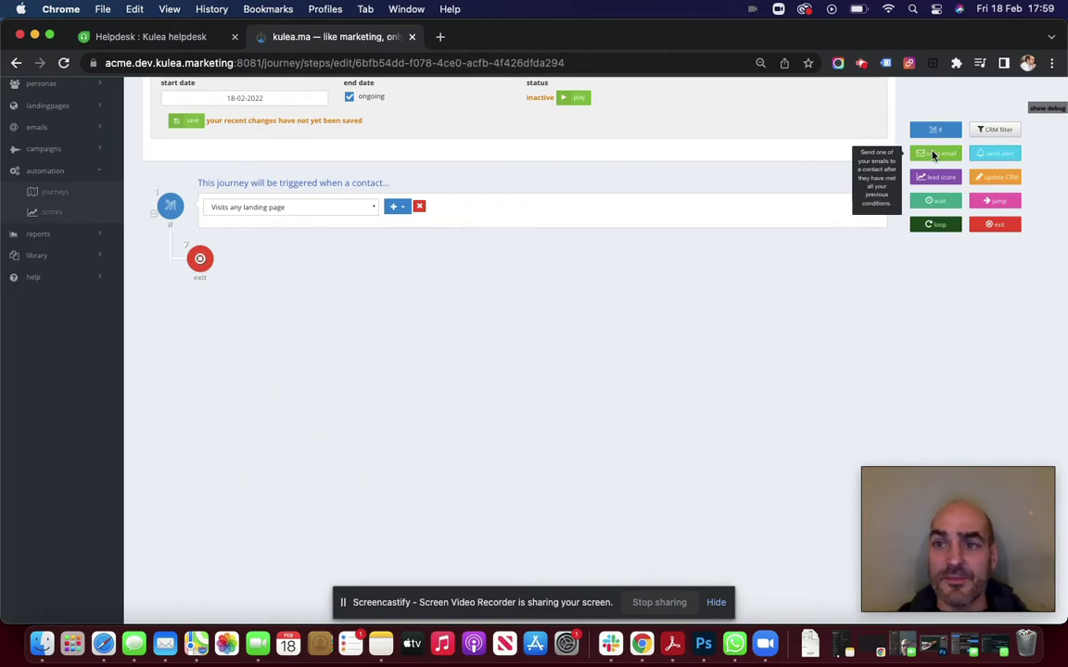
{"action": "left_click_drag", "start_coordinate": [934, 155], "coordinate": [776, 267]}
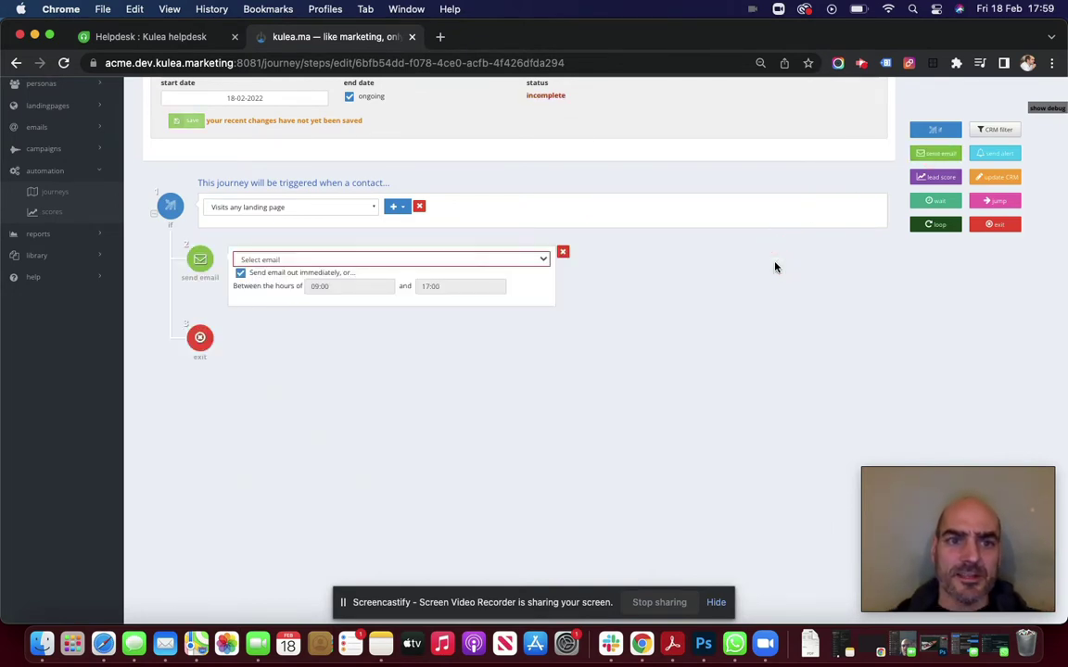
{"action": "left_click", "coordinate": [336, 262]}
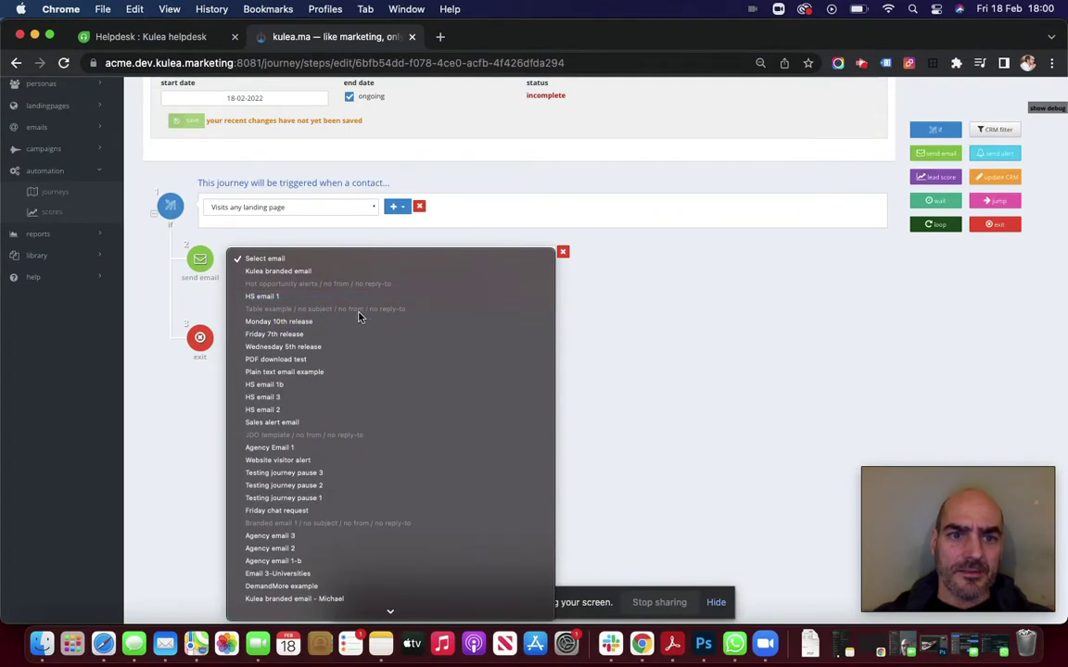
{"action": "left_click", "coordinate": [334, 271]}
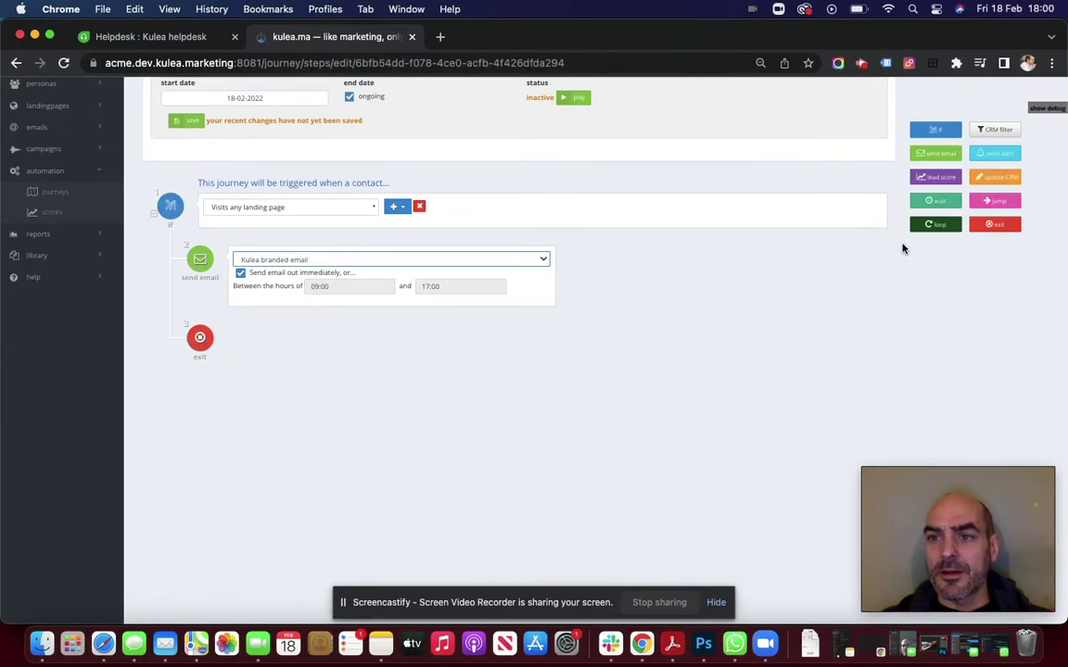
Insert a wait step above the email set to 0 days and 00:15
{"action": "left_click_drag", "start_coordinate": [925, 201], "coordinate": [455, 231]}
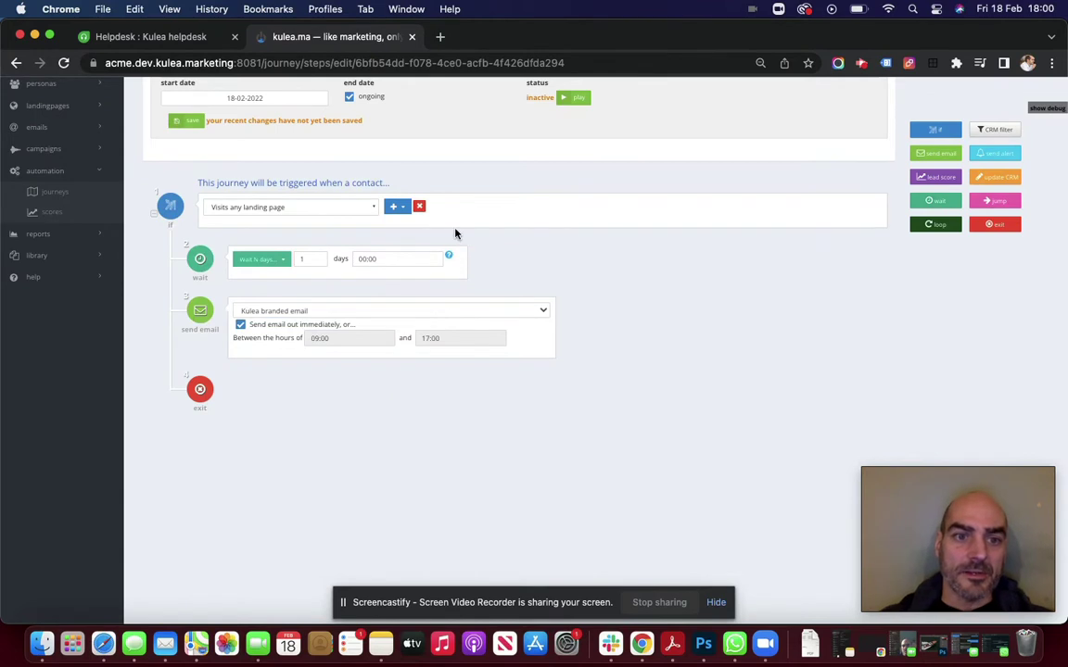
{"action": "left_click", "coordinate": [317, 261]}
{"action": "left_click", "coordinate": [396, 260]}
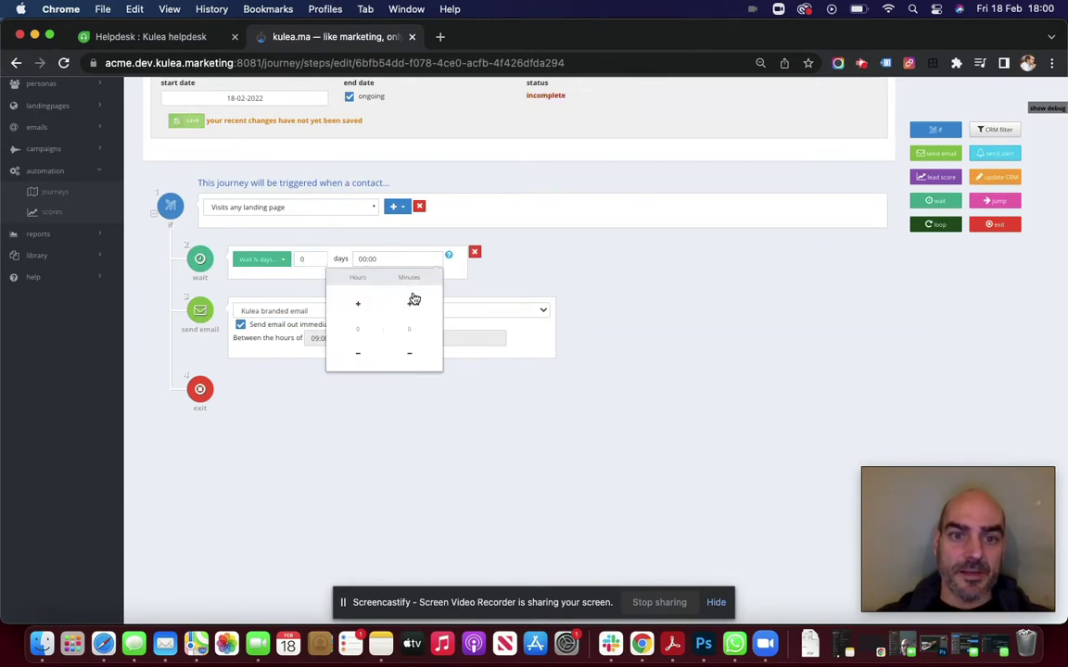
{"action": "left_click", "coordinate": [413, 299]}
{"action": "left_click", "coordinate": [572, 275]}
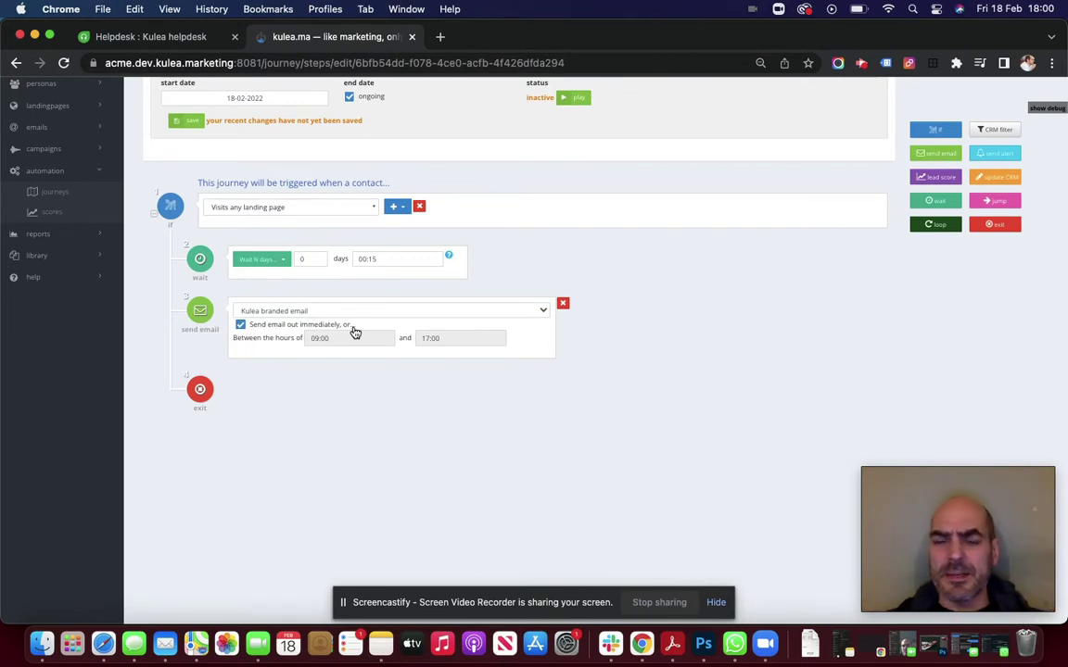
Restrict the email's sending window to 10:00–11:00, then re-enable immediate sending
{"action": "left_click", "coordinate": [241, 325]}
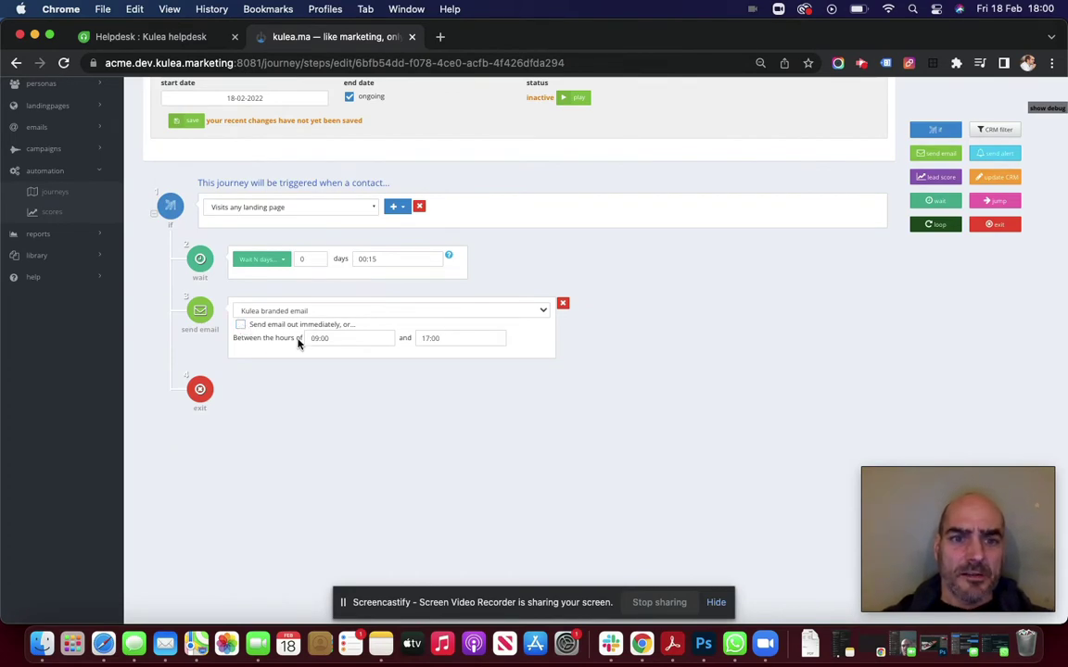
{"action": "left_click", "coordinate": [342, 340]}
{"action": "left_click", "coordinate": [309, 383]}
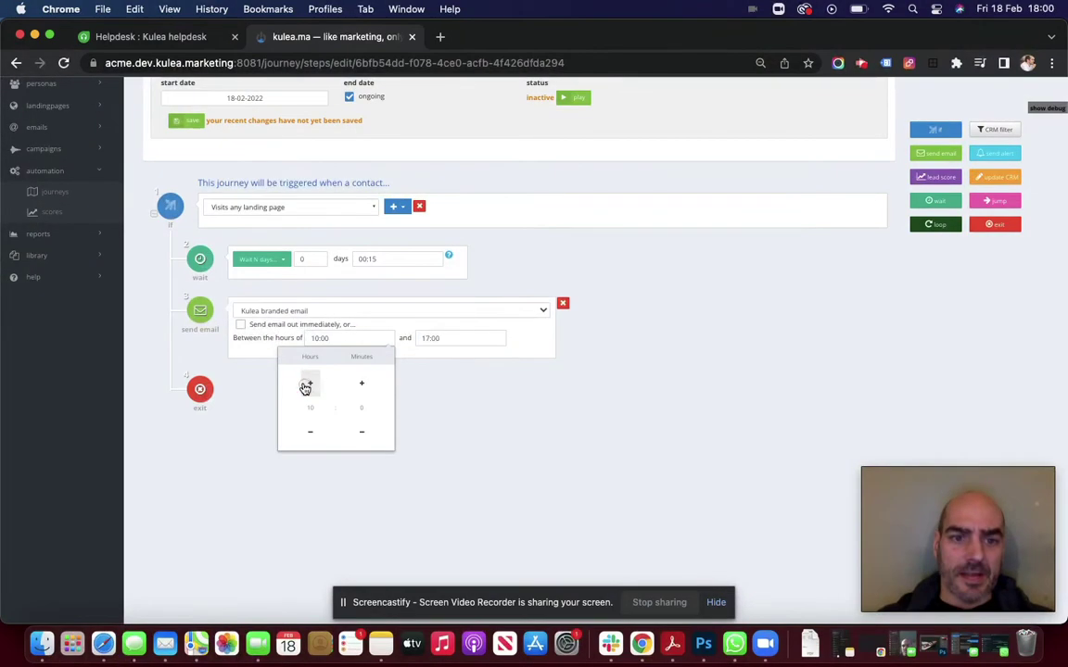
{"action": "left_click", "coordinate": [452, 336]}
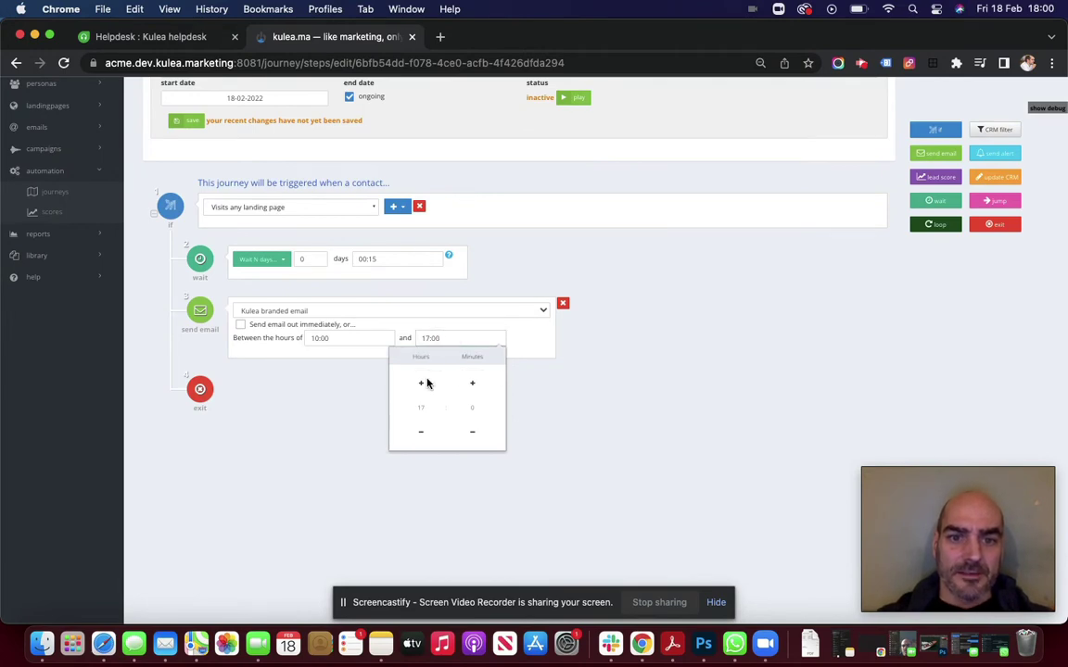
{"action": "left_click", "coordinate": [419, 433]}
{"action": "left_click", "coordinate": [419, 433]}
{"action": "left_click", "coordinate": [419, 433]}
{"action": "left_click", "coordinate": [419, 433]}
{"action": "left_click", "coordinate": [419, 433]}
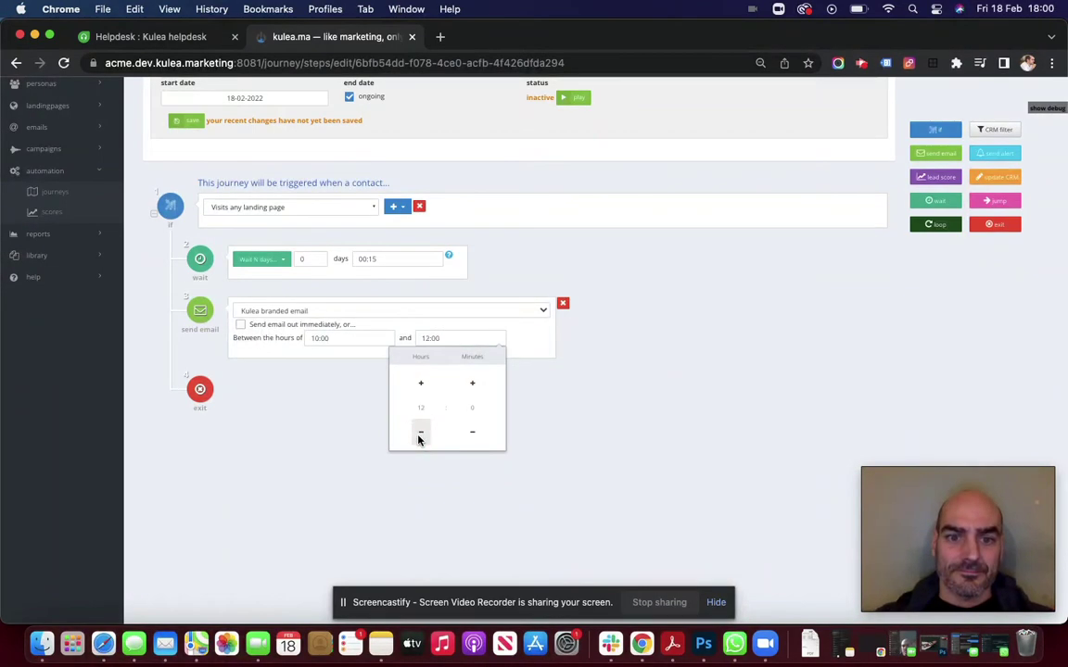
{"action": "left_click", "coordinate": [678, 384]}
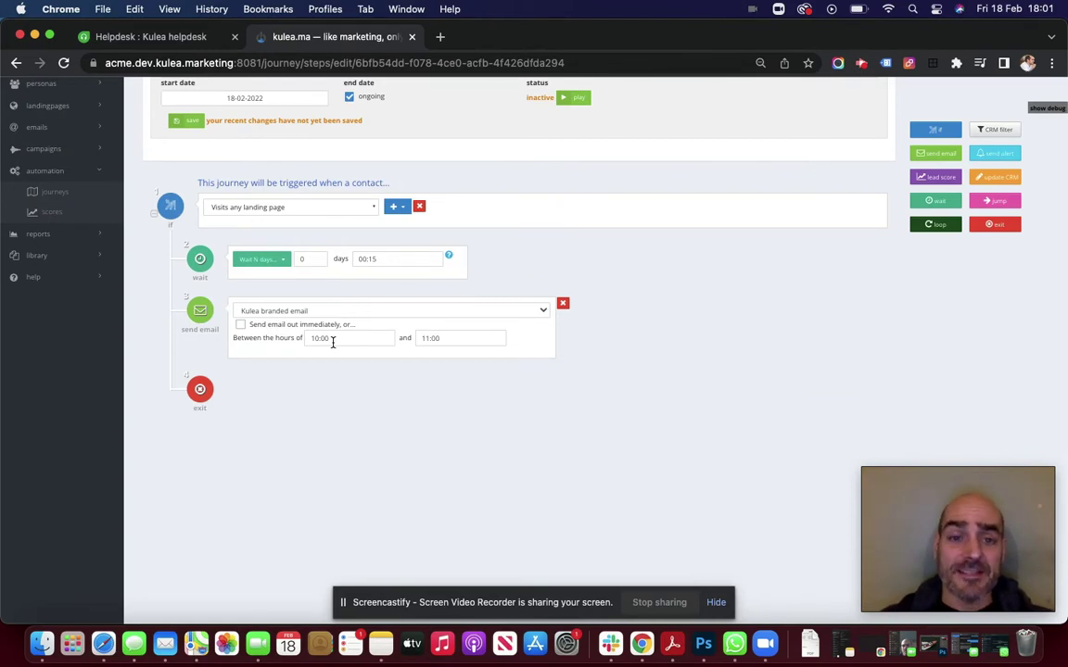
{"action": "left_click", "coordinate": [241, 326]}
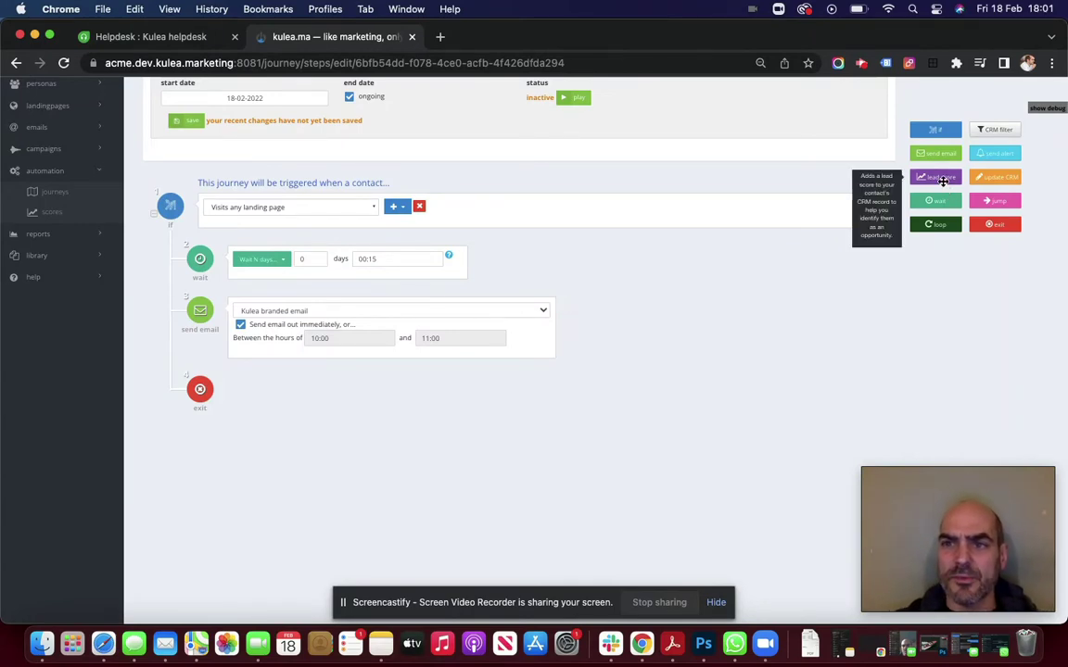
Insert a lead score step between the 15-minute wait and the branded email
{"action": "left_click_drag", "start_coordinate": [943, 184], "coordinate": [810, 300]}
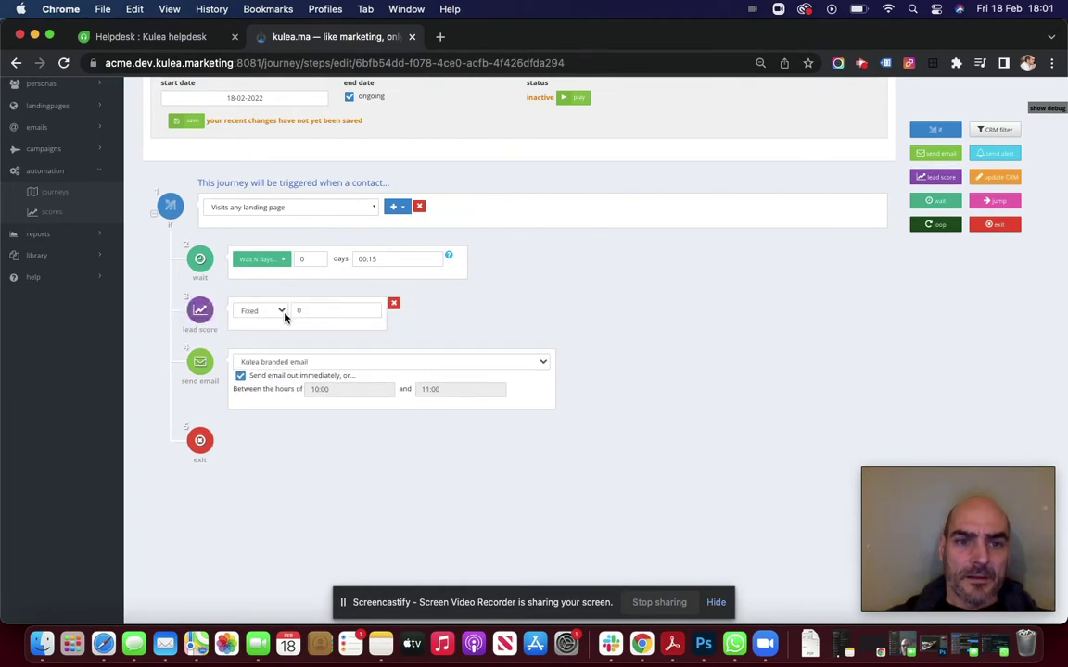
Change the new lead score step's fixed value from 0 to 2
{"action": "left_click", "coordinate": [315, 310]}
{"action": "key", "text": "BackSpace"}
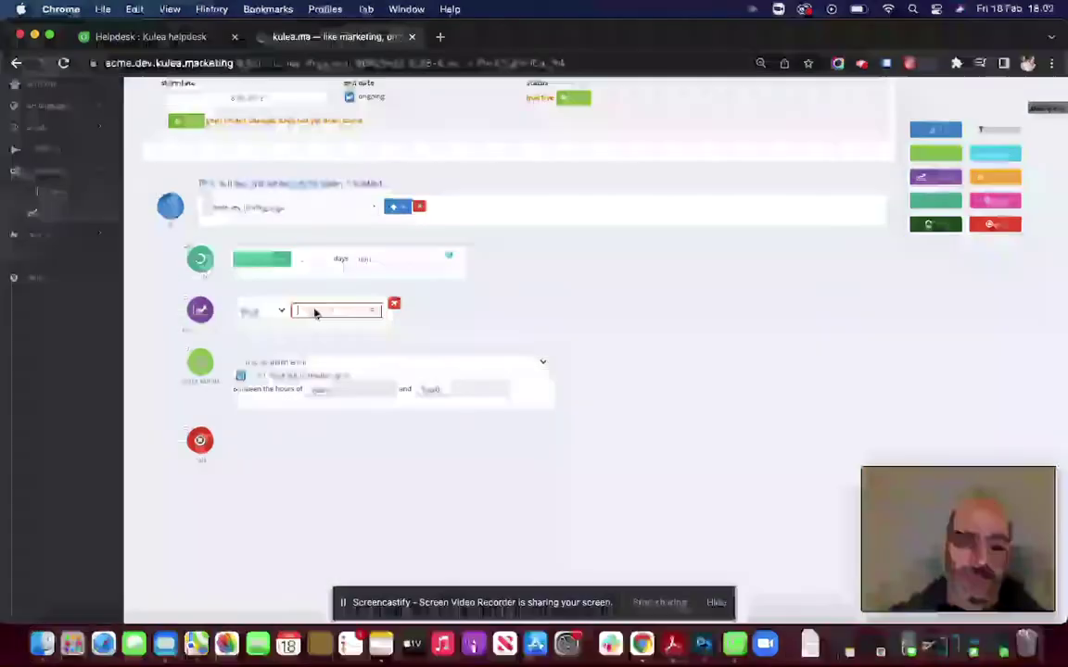
{"action": "type", "text": "2"}
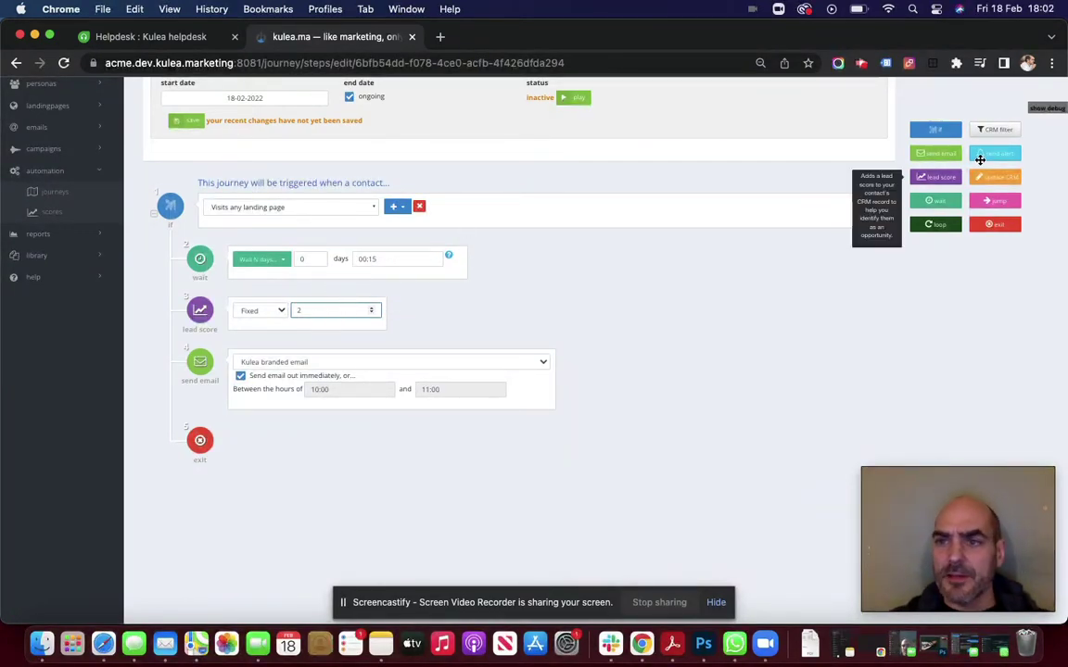
Add a send alert step before the email using the Sales alert email
{"action": "left_click_drag", "start_coordinate": [1011, 153], "coordinate": [815, 358]}
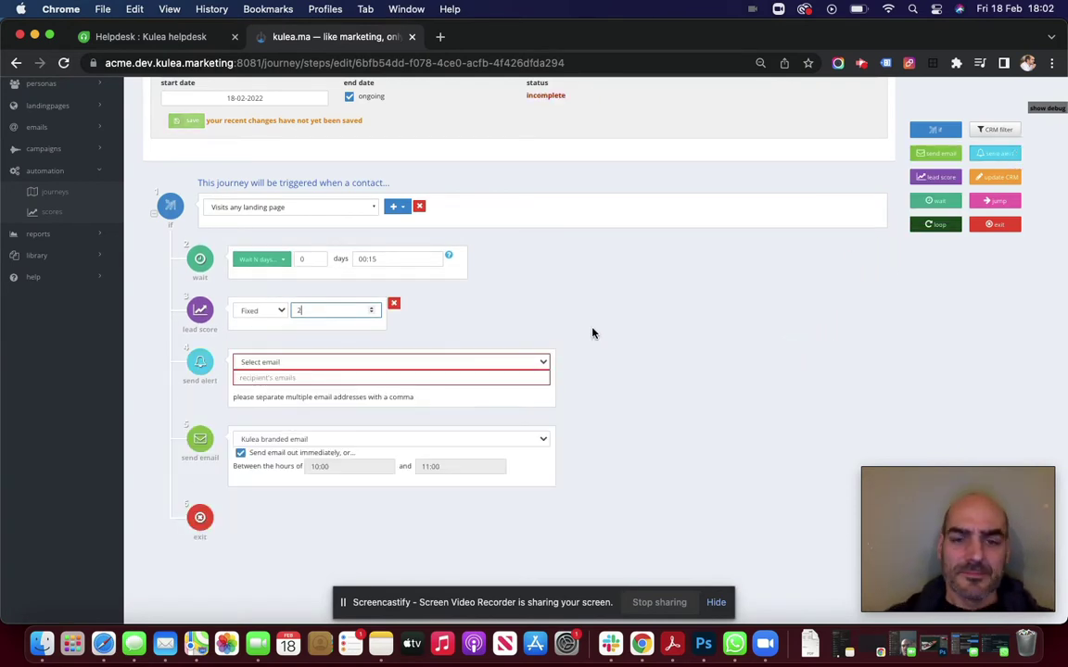
{"action": "left_click", "coordinate": [520, 361]}
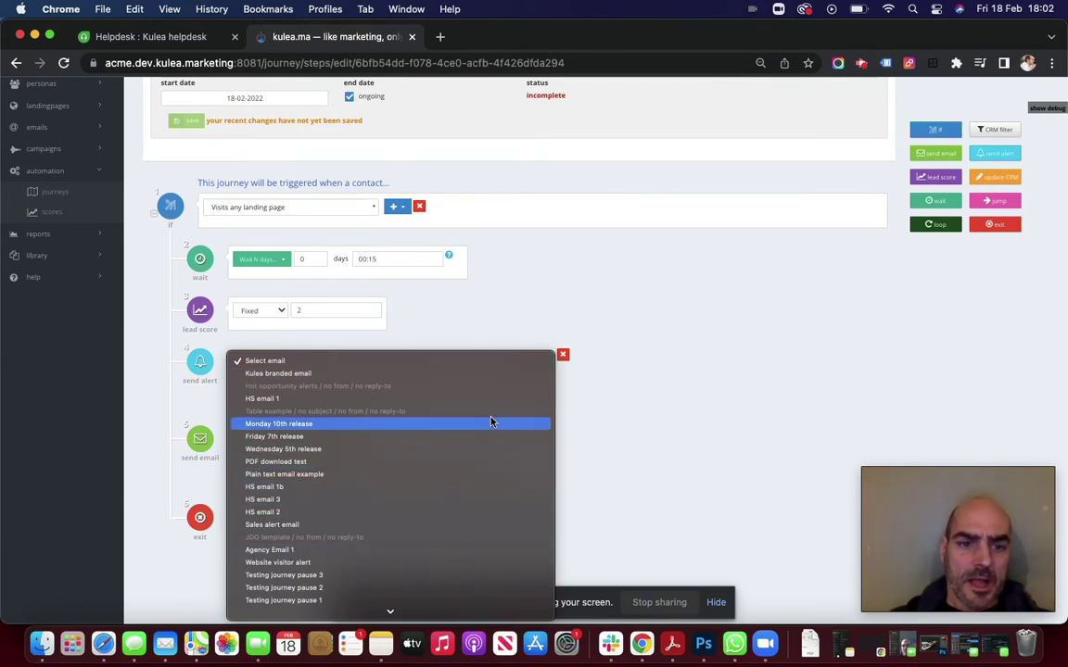
{"action": "left_click", "coordinate": [463, 528]}
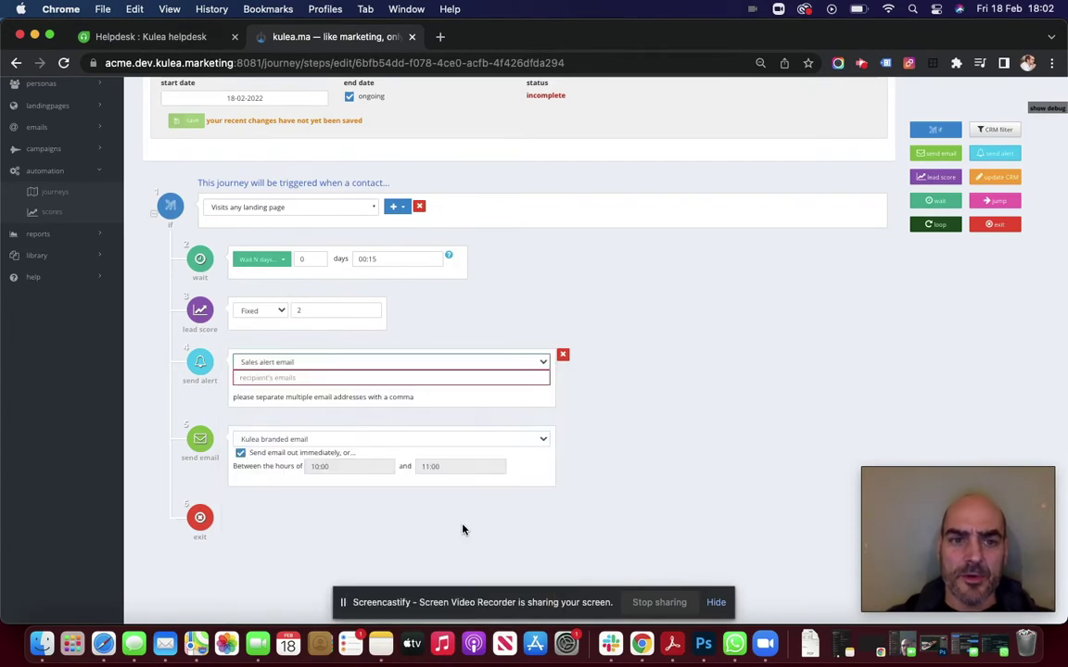
Address the alert to the suggested recipient plus a second e-mail address, and add an update CRM step
{"action": "left_click", "coordinate": [330, 378]}
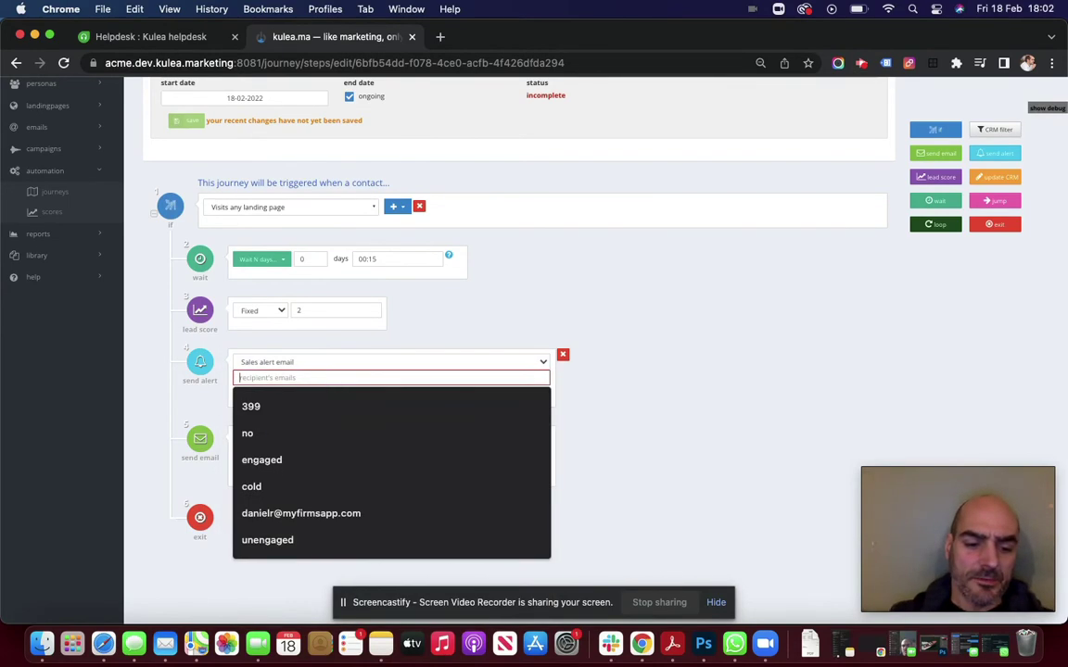
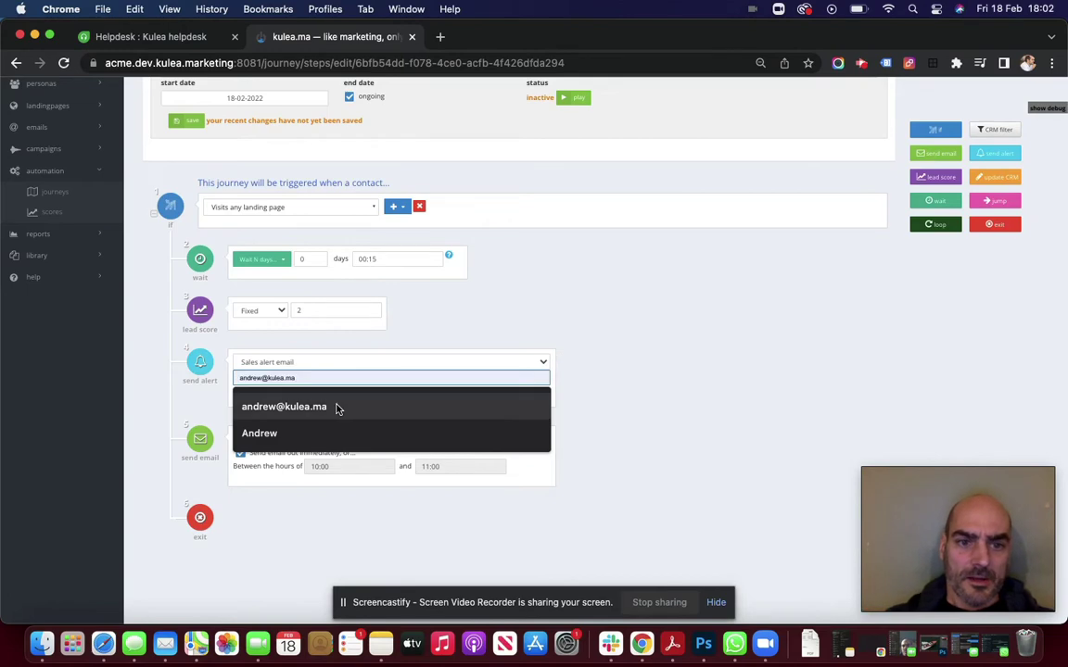
{"action": "left_click", "coordinate": [337, 408]}
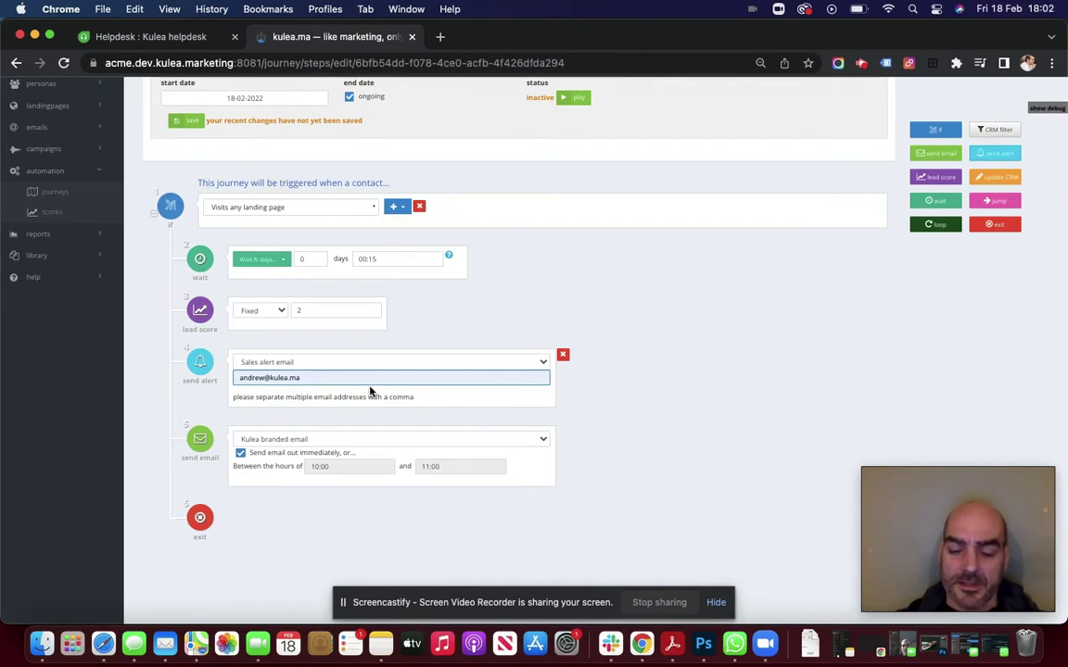
{"action": "type", "text": ","}
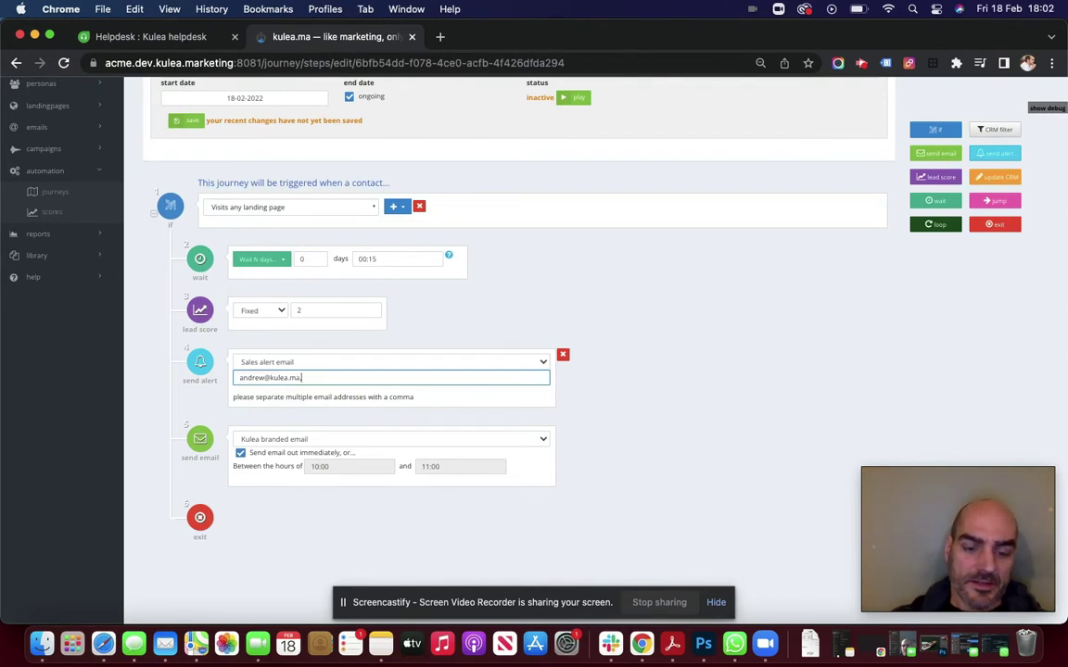
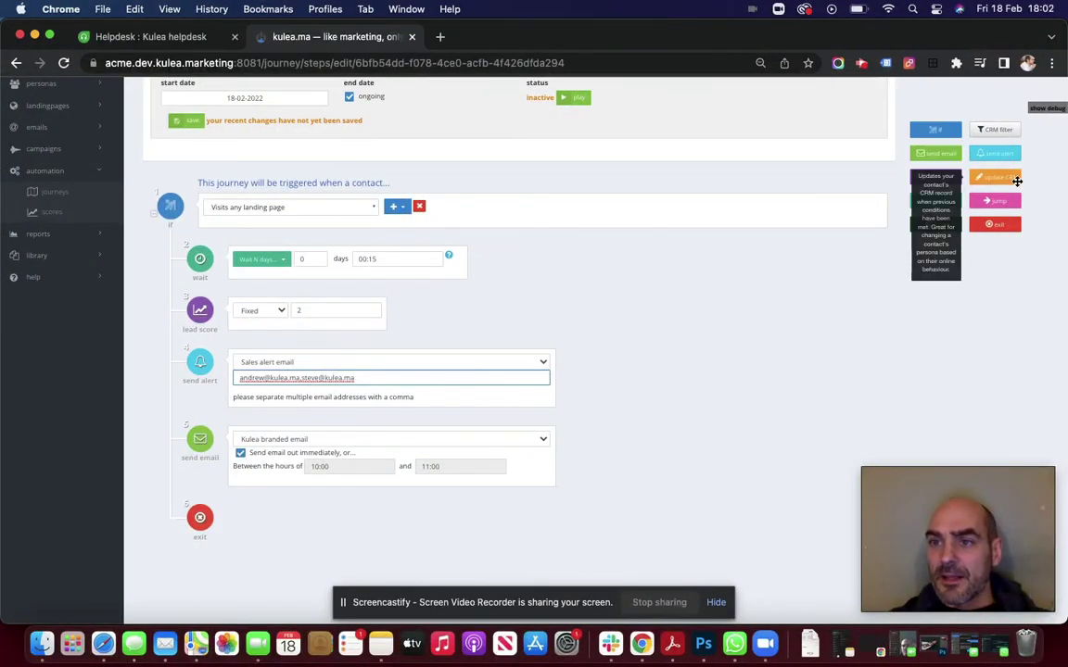
{"action": "left_click_drag", "start_coordinate": [1011, 180], "coordinate": [848, 385]}
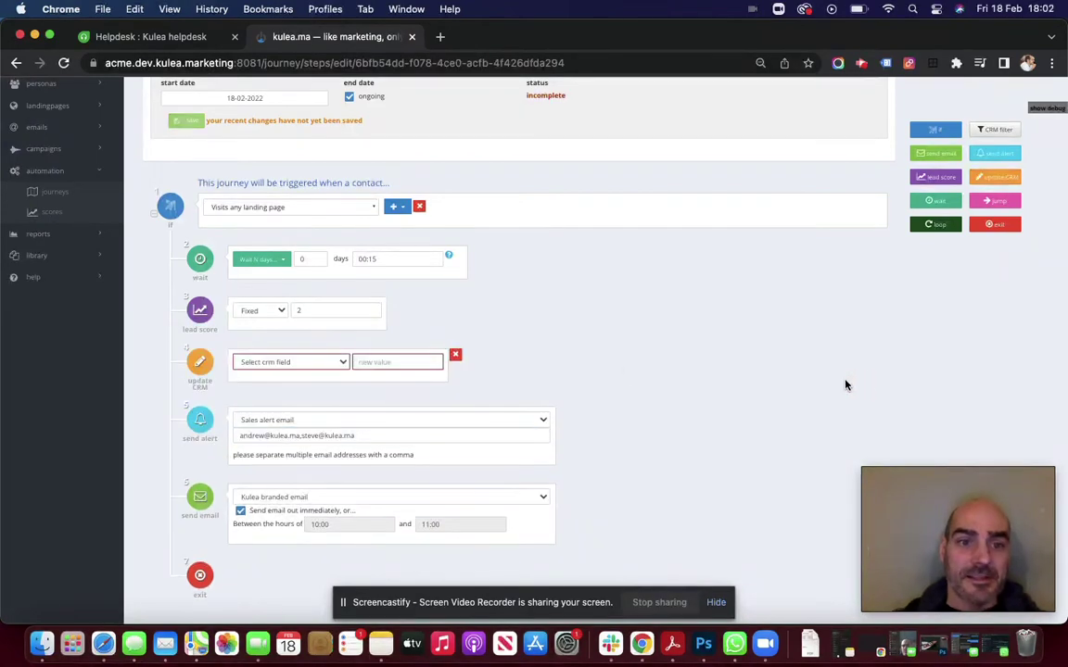
Make the update CRM step set the contact's temperature field to 'hot'
{"action": "left_click", "coordinate": [337, 362]}
{"action": "scroll", "coordinate": [321, 461], "scroll_direction": "down", "scroll_amount": 5}
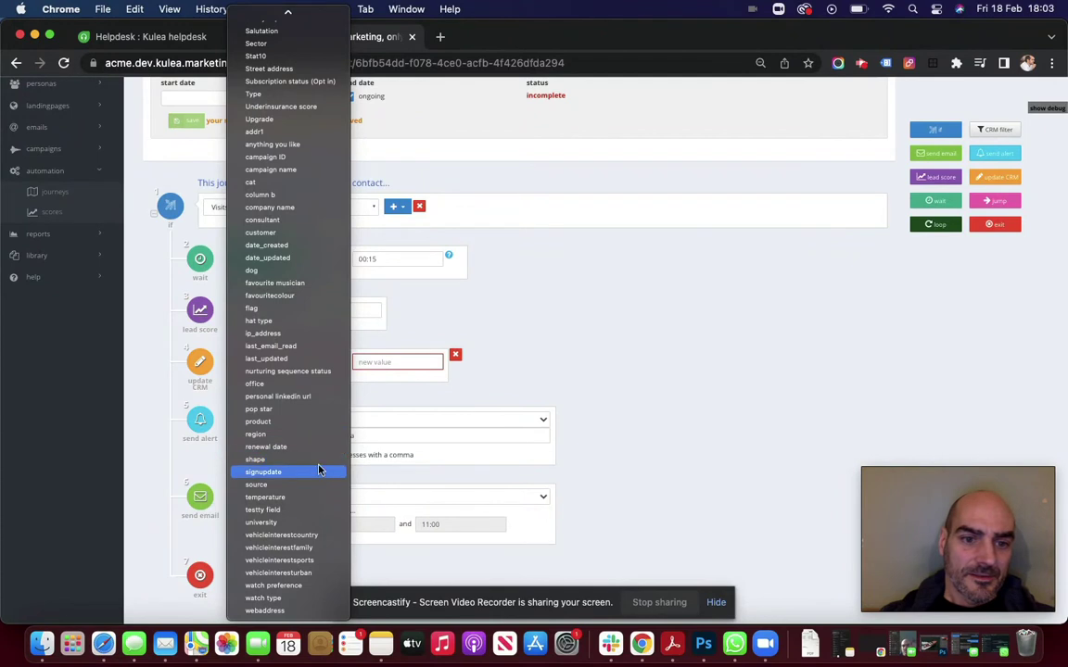
{"action": "left_click", "coordinate": [317, 497]}
{"action": "left_click", "coordinate": [403, 363]}
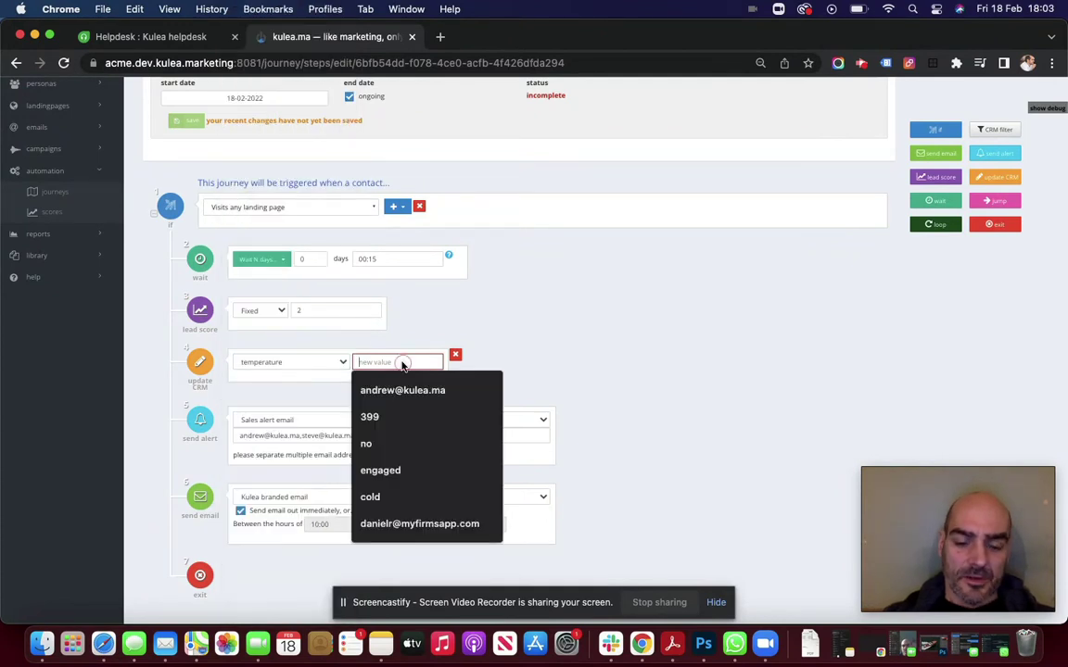
{"action": "type", "text": "hot"}
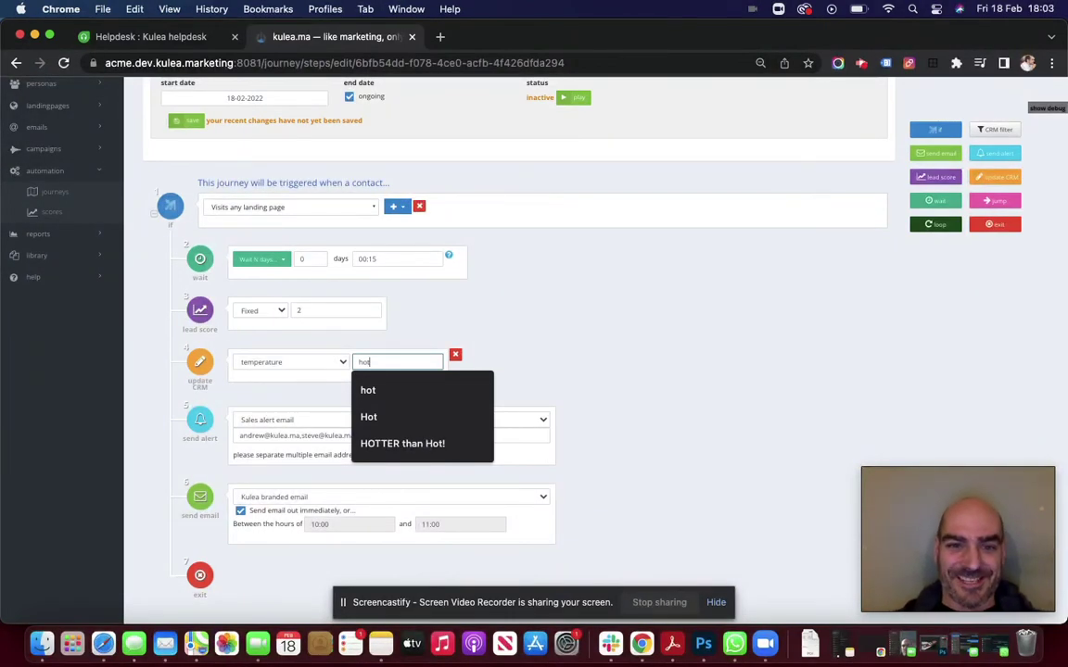
{"action": "left_click", "coordinate": [505, 325]}
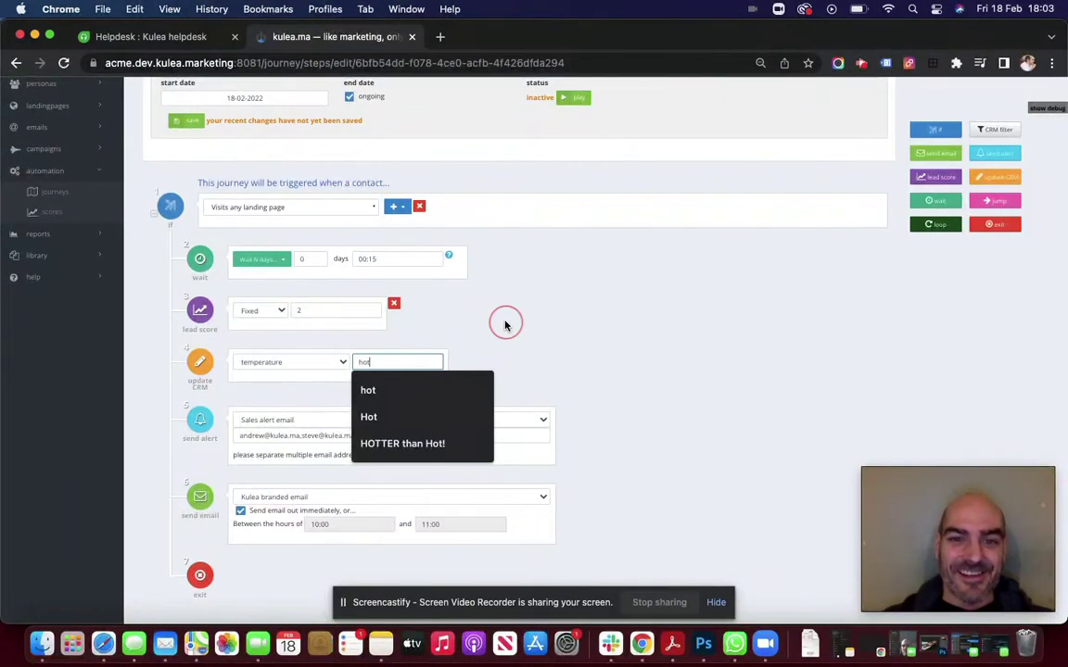
{"action": "left_click", "coordinate": [409, 397]}
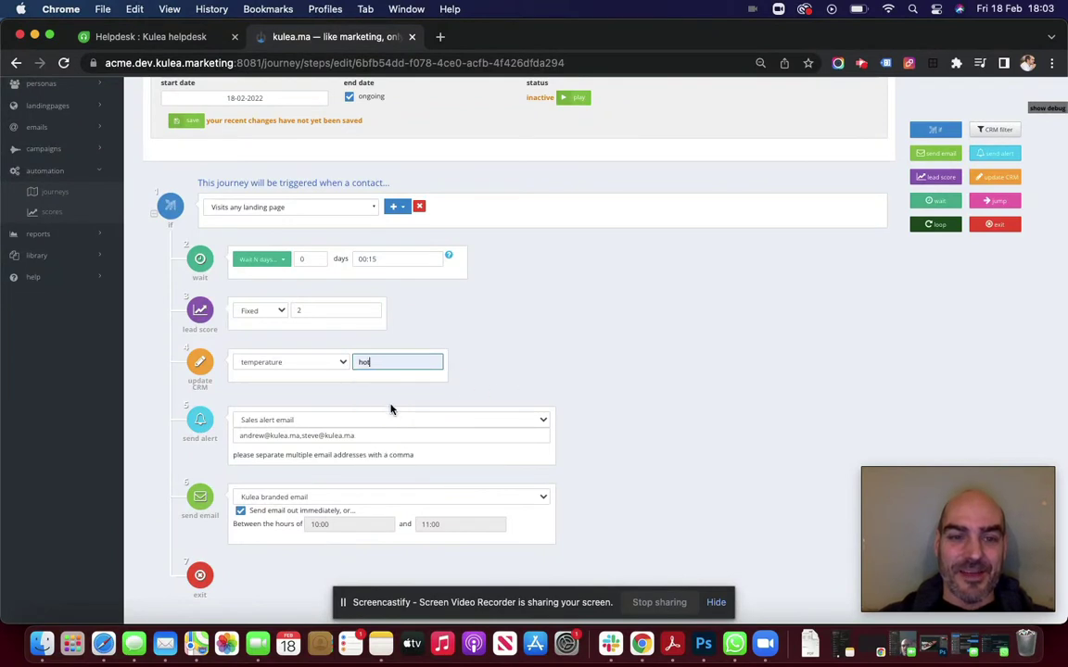
{"action": "mouse_move", "coordinate": [451, 374]}
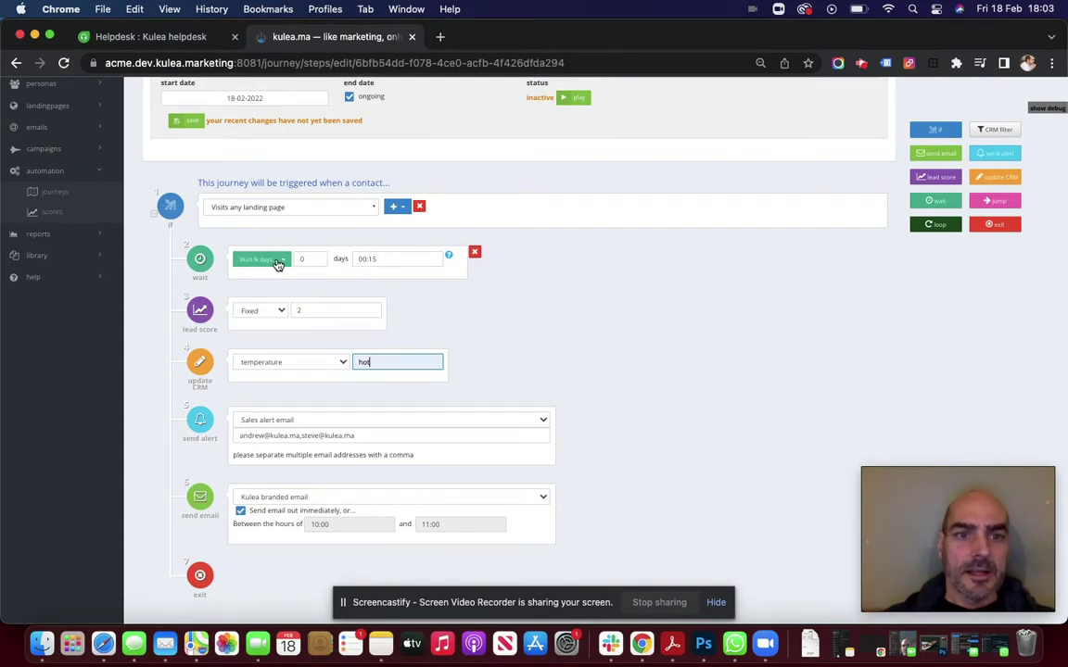
Switch the wait to 'Wait until the following...' Monday with the time set to 09:15
{"action": "left_click", "coordinate": [283, 262]}
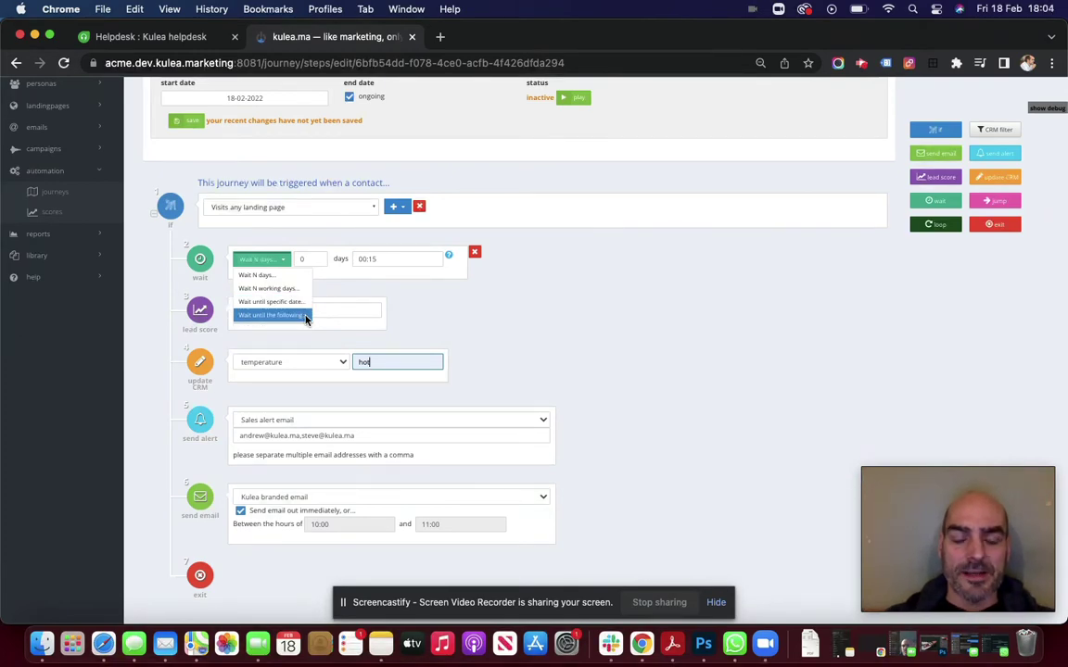
{"action": "left_click", "coordinate": [307, 316]}
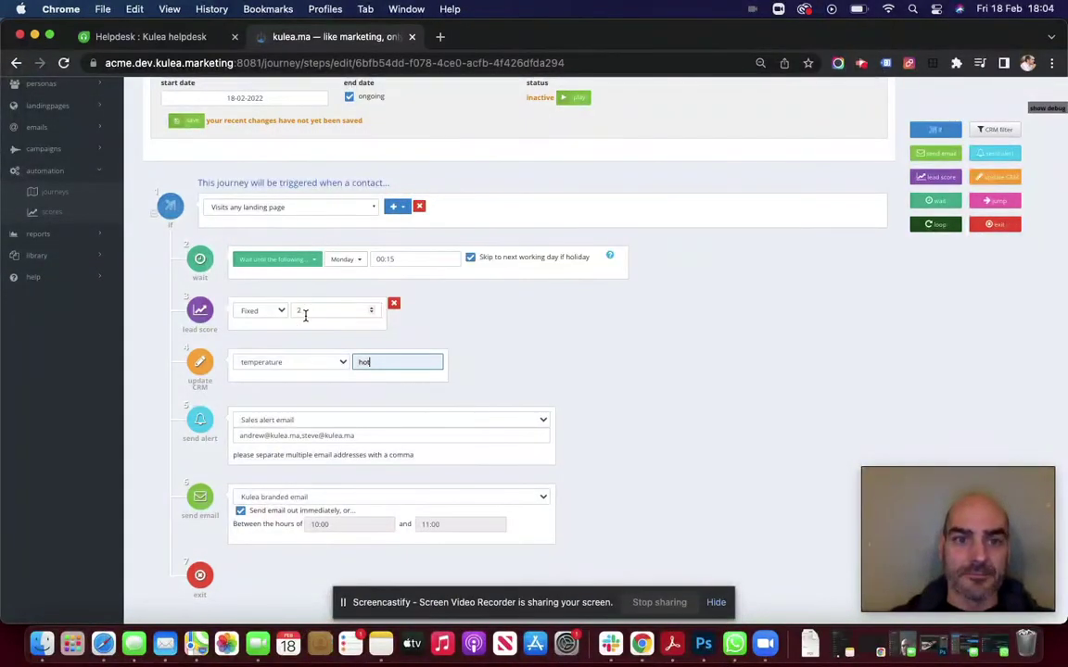
{"action": "left_click", "coordinate": [411, 260]}
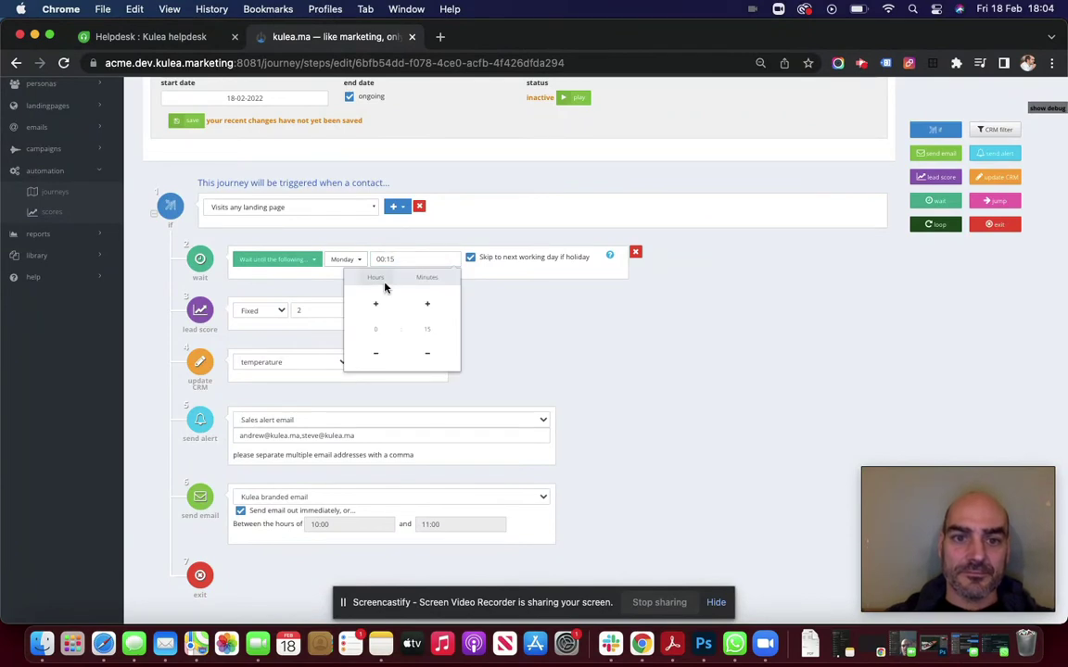
{"action": "left_click", "coordinate": [378, 302]}
{"action": "left_click", "coordinate": [378, 303]}
{"action": "left_click", "coordinate": [379, 302]}
{"action": "left_click", "coordinate": [378, 302]}
{"action": "left_click", "coordinate": [378, 303]}
{"action": "left_click", "coordinate": [378, 302]}
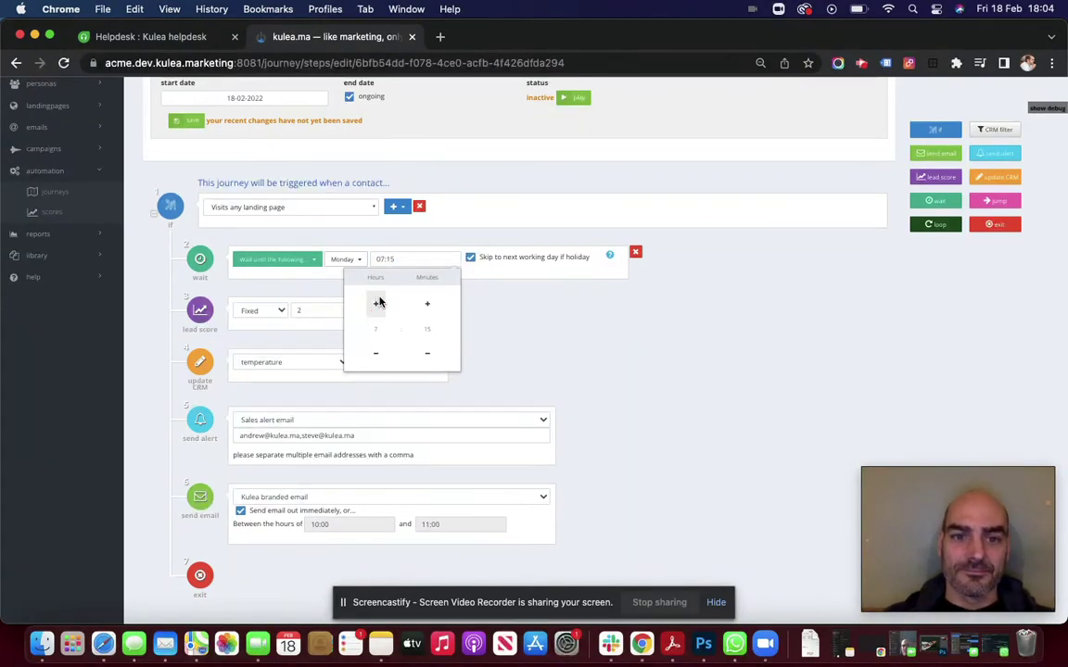
{"action": "left_click", "coordinate": [378, 302]}
{"action": "left_click", "coordinate": [378, 302]}
{"action": "left_click", "coordinate": [378, 302]}
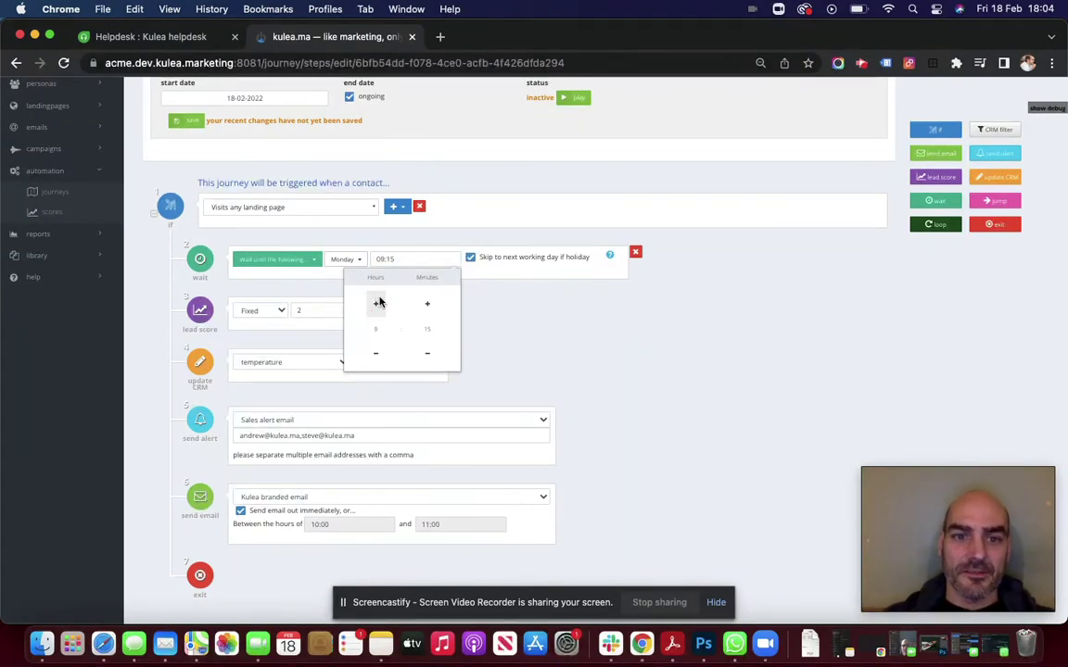
{"action": "left_click", "coordinate": [514, 338]}
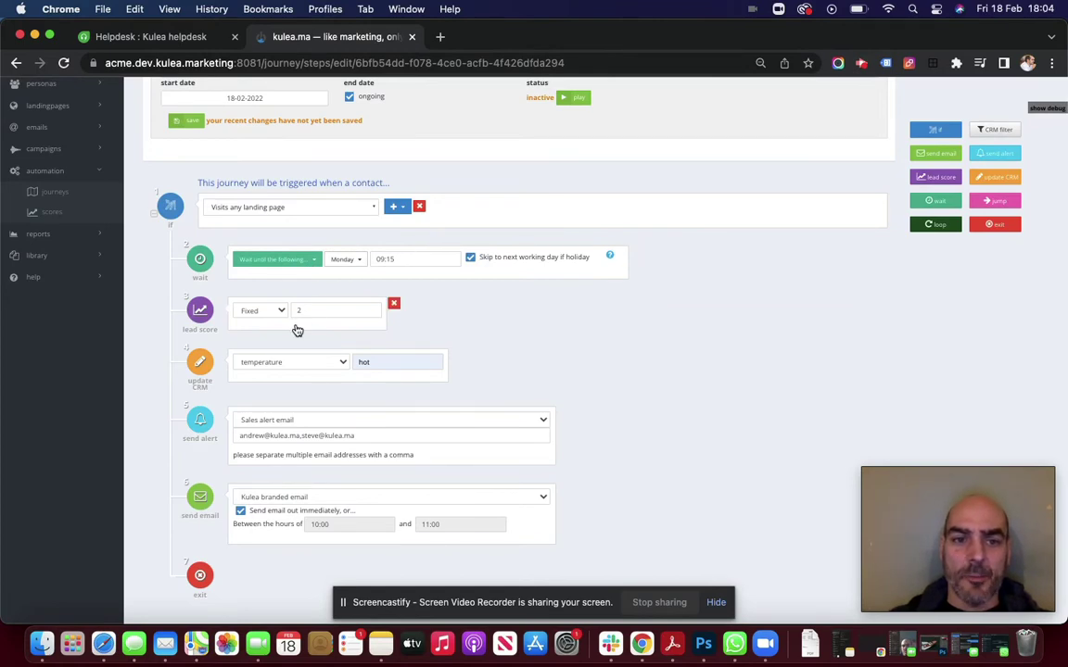
Delete the lead score, update CRM and sales alert steps
{"action": "left_click", "coordinate": [394, 306]}
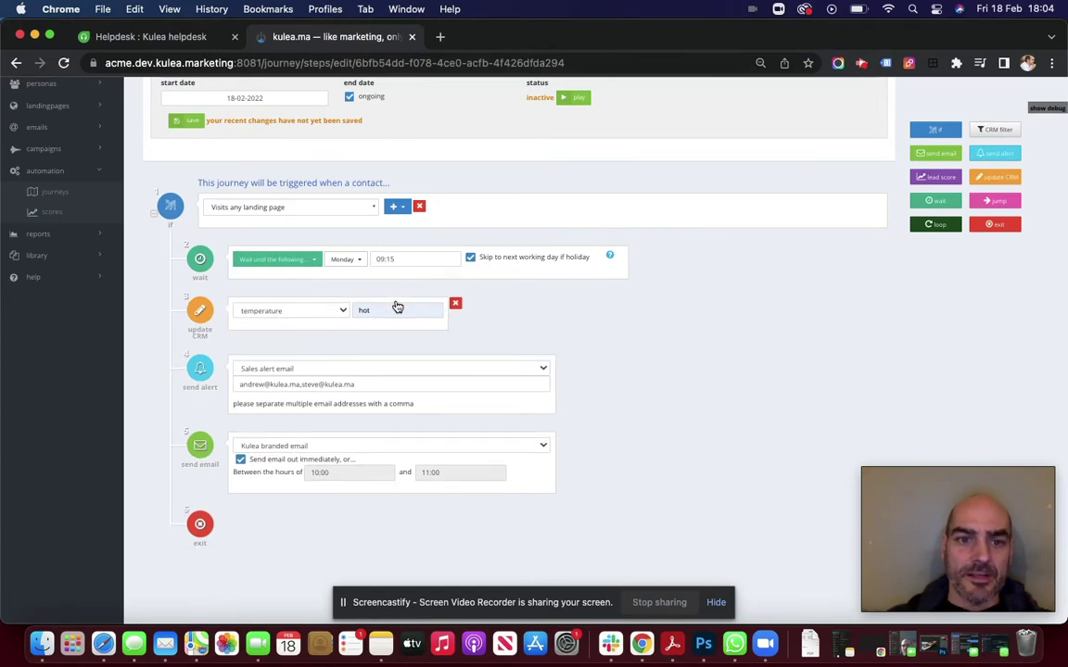
{"action": "left_click", "coordinate": [453, 303]}
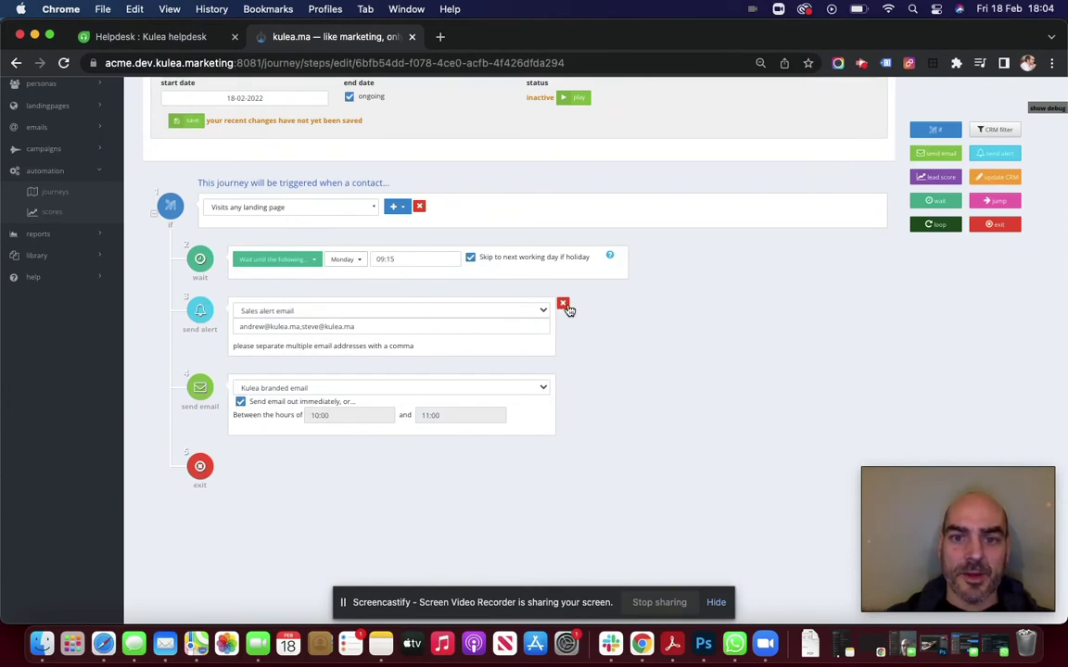
{"action": "left_click", "coordinate": [564, 306]}
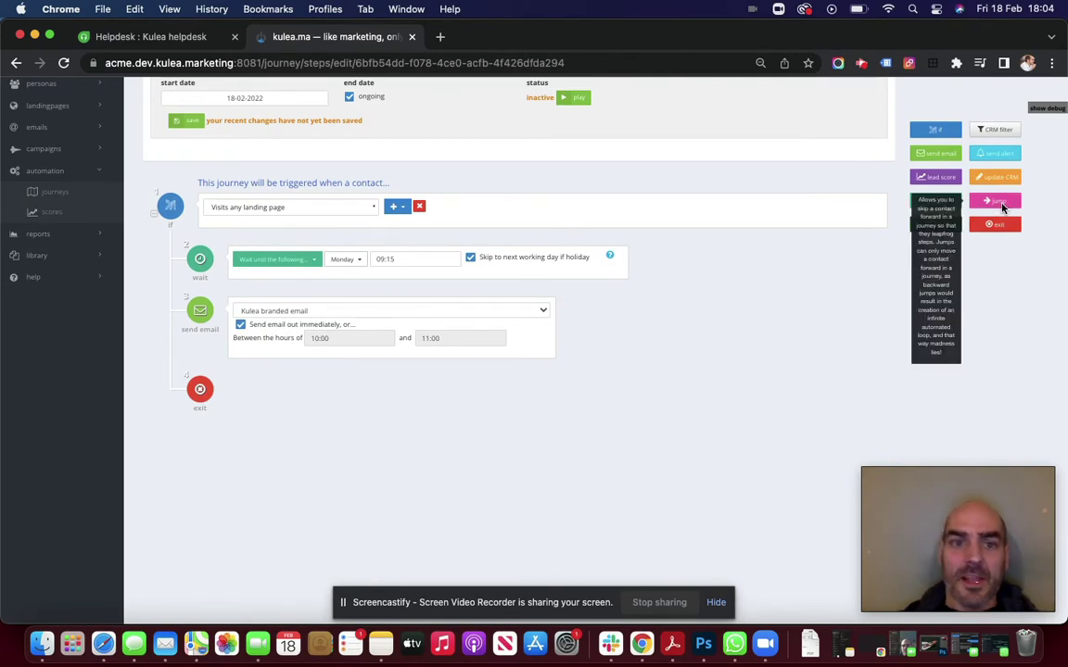
Add a jump step to Step 5, remove it again, and drop in a CRM filter step
{"action": "left_click_drag", "start_coordinate": [1001, 208], "coordinate": [814, 282]}
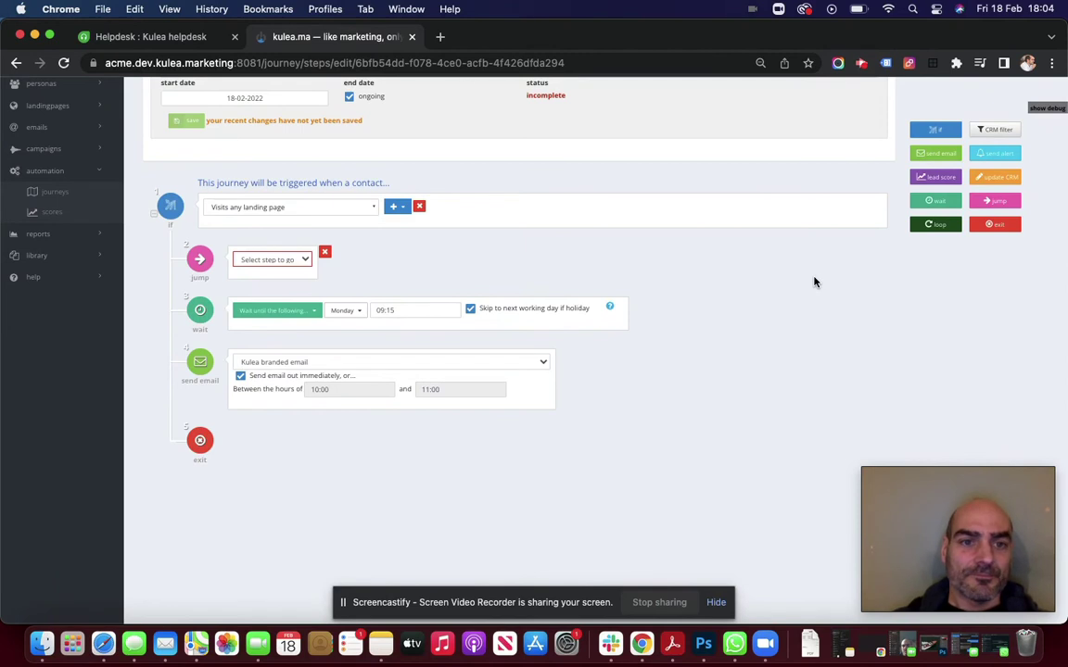
{"action": "left_click", "coordinate": [311, 267]}
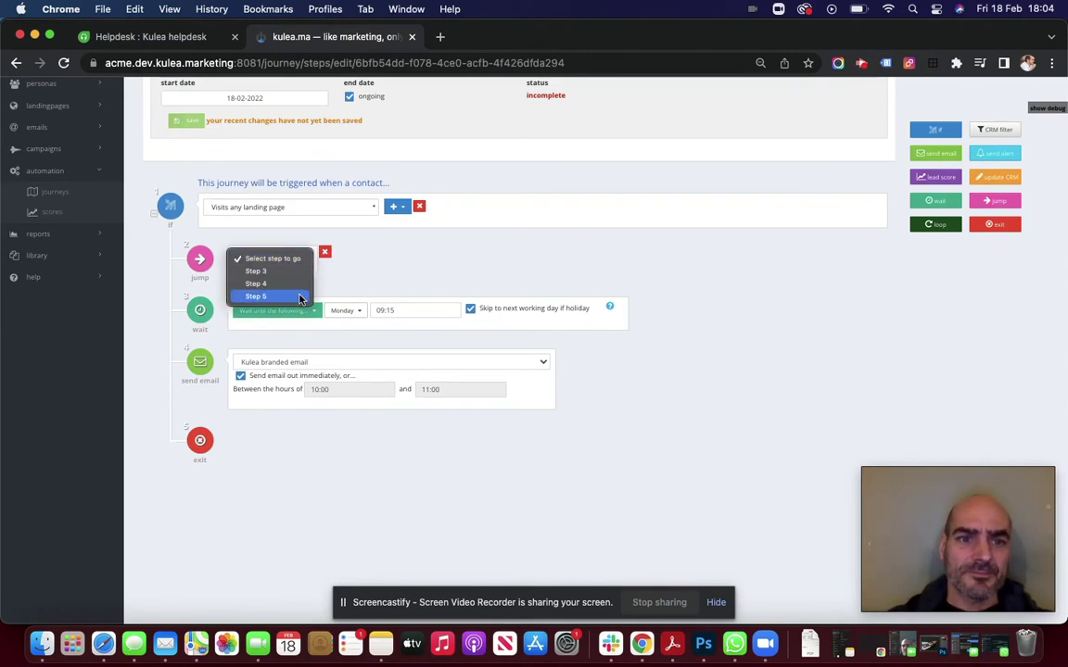
{"action": "left_click", "coordinate": [300, 297]}
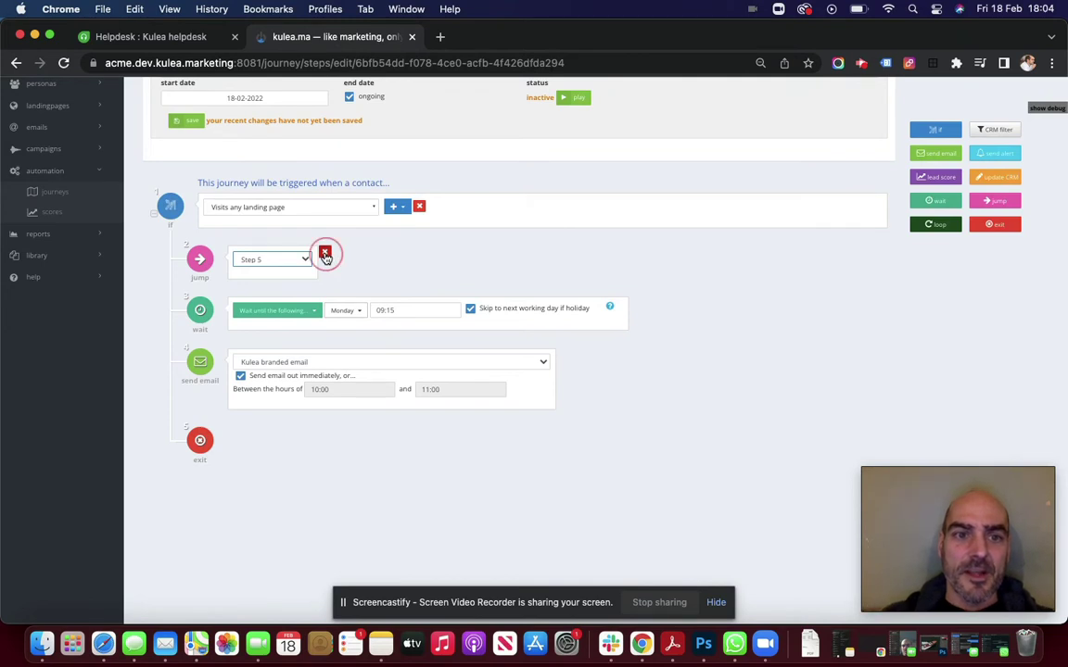
{"action": "left_click", "coordinate": [324, 254]}
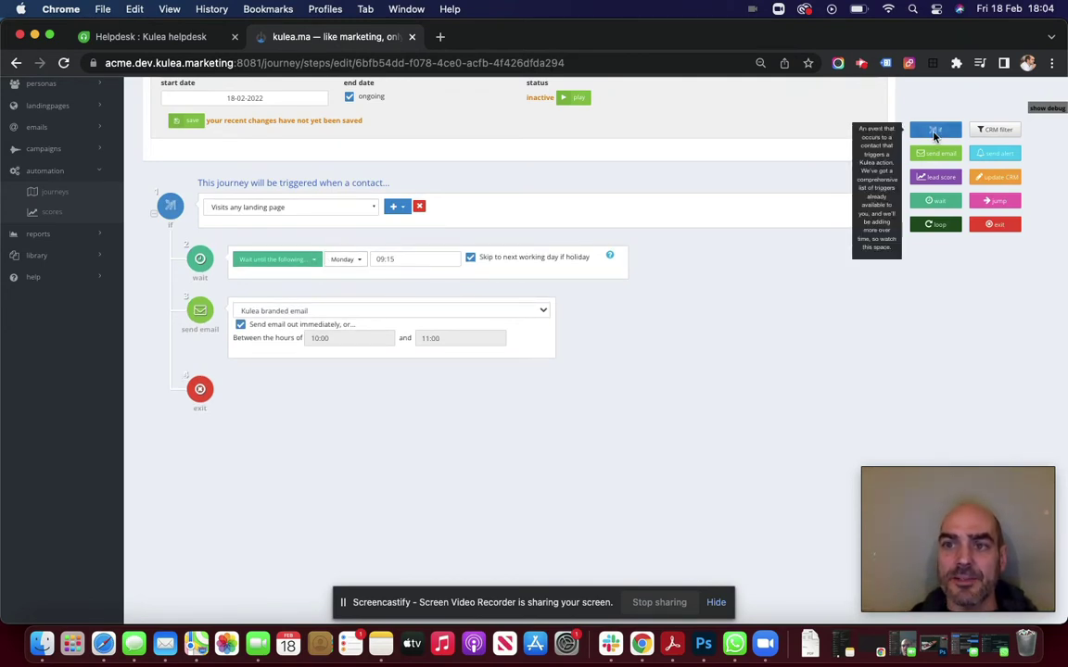
{"action": "left_click_drag", "start_coordinate": [934, 135], "coordinate": [732, 253]}
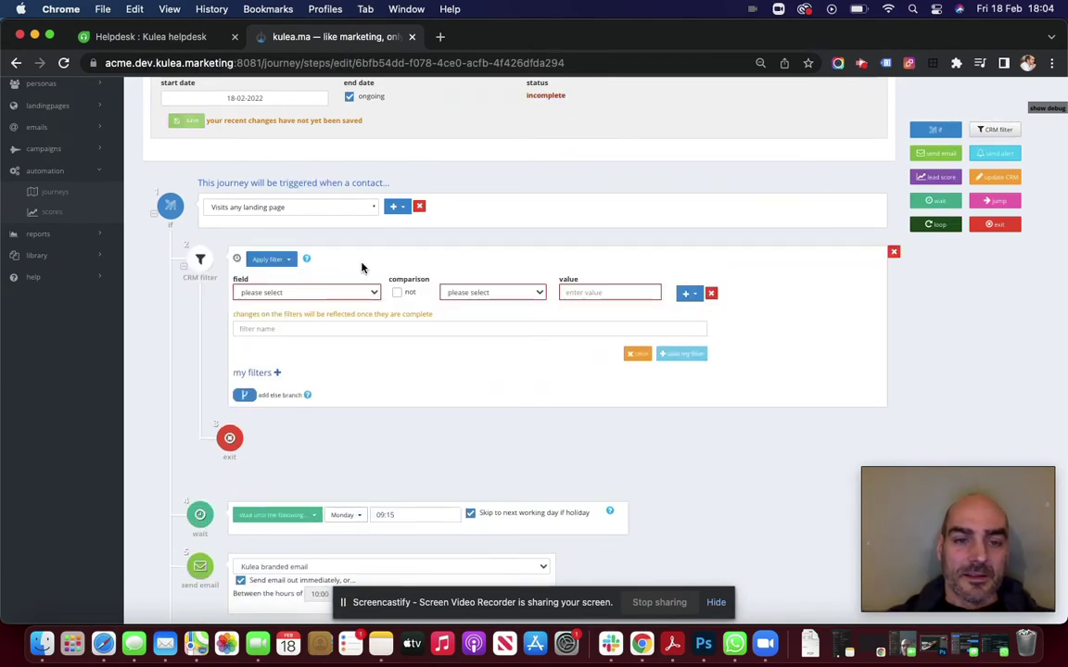
Filter on Job title 'Position' contains 'director', then add a send-email step below it
{"action": "left_click", "coordinate": [374, 292]}
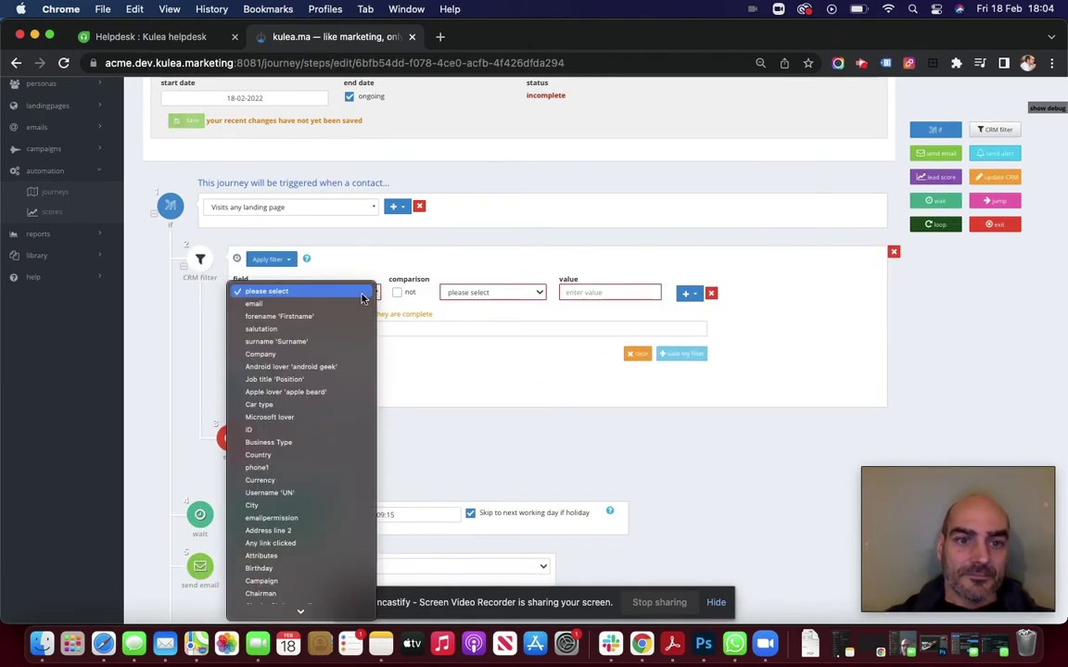
{"action": "left_click", "coordinate": [327, 380]}
{"action": "left_click", "coordinate": [509, 293]}
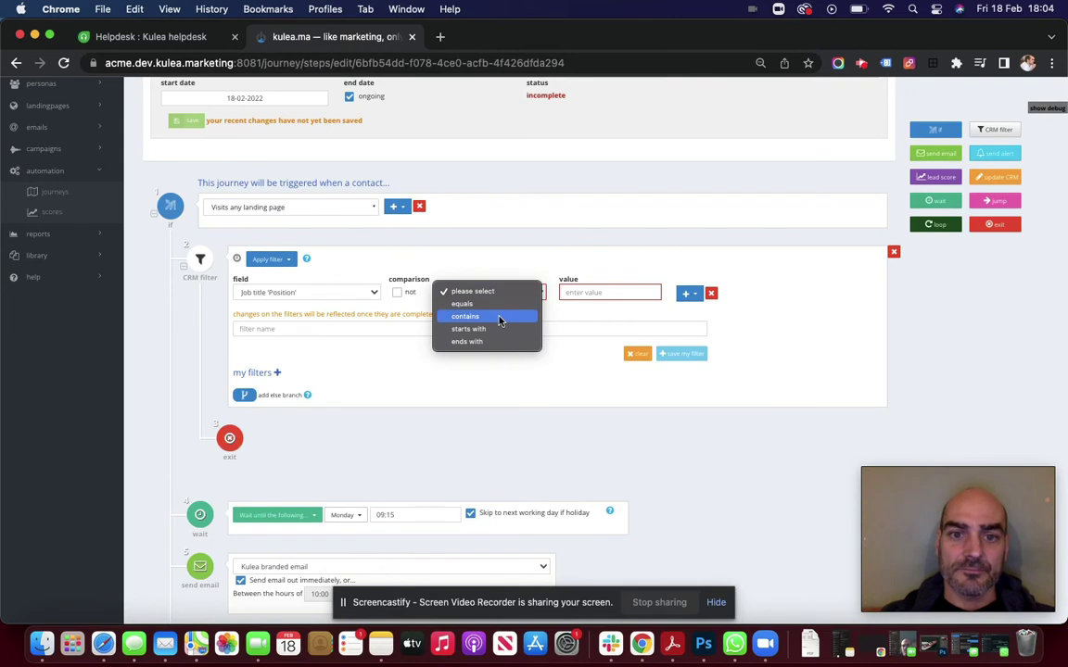
{"action": "left_click", "coordinate": [499, 317]}
{"action": "left_click", "coordinate": [592, 292]}
{"action": "type", "text": "c"}
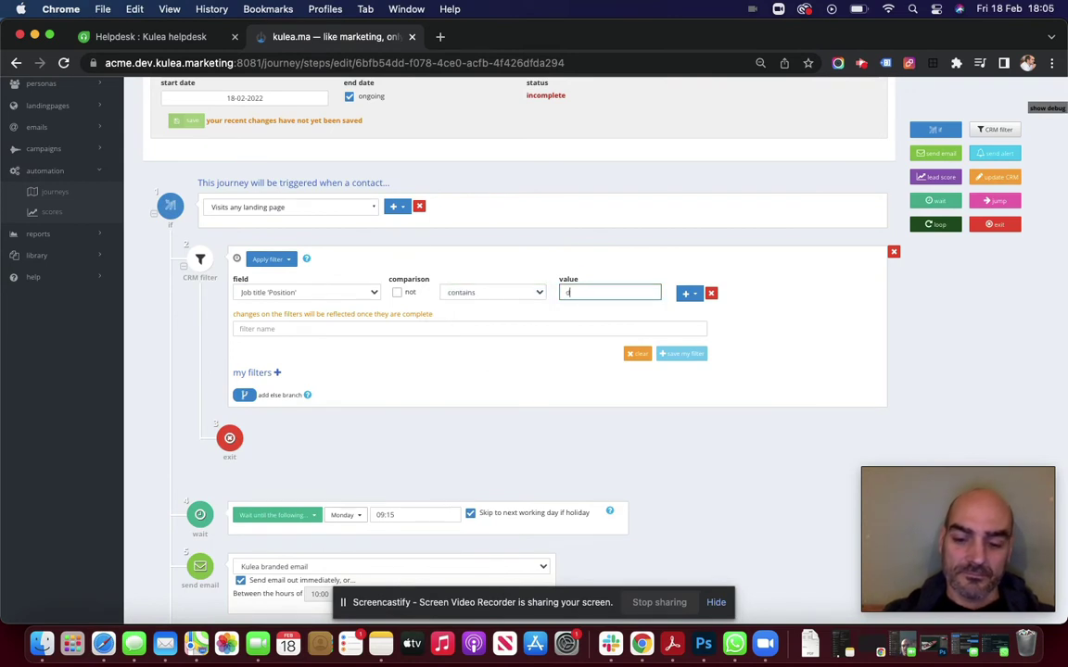
{"action": "type", "text": "irector"}
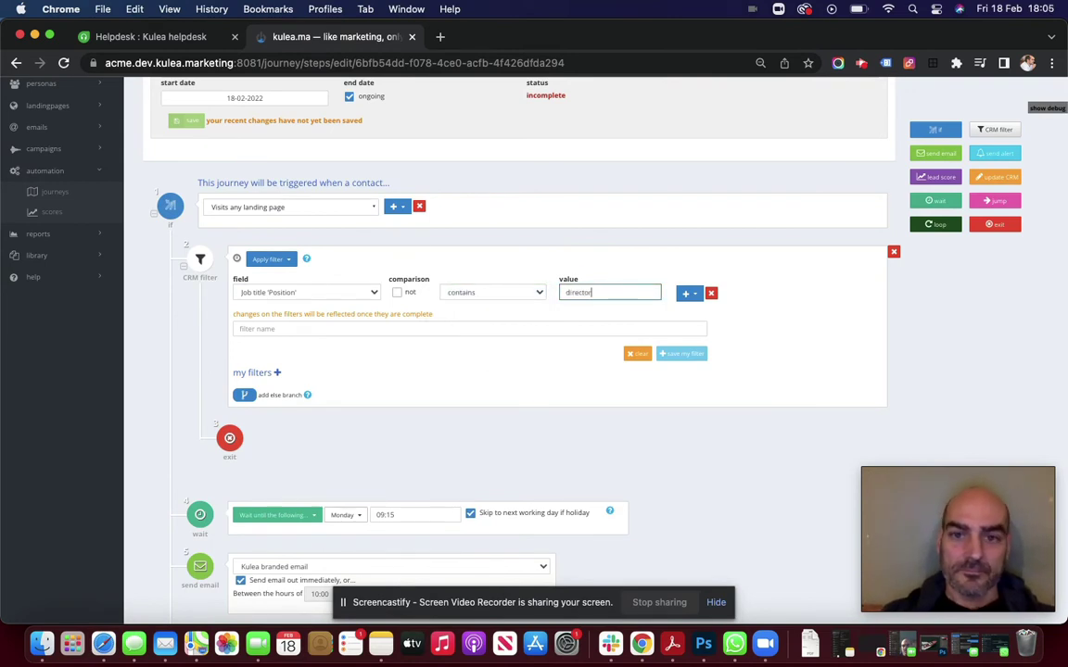
{"action": "scroll", "coordinate": [644, 366], "scroll_direction": "down", "scroll_amount": 2}
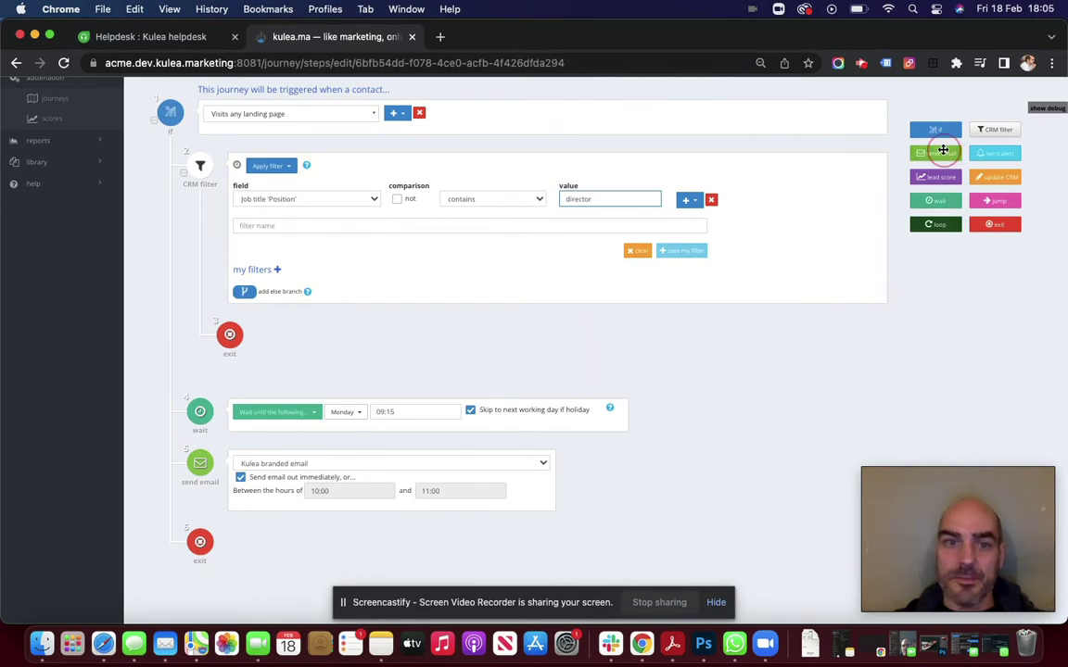
{"action": "left_click_drag", "start_coordinate": [950, 202], "coordinate": [731, 331]}
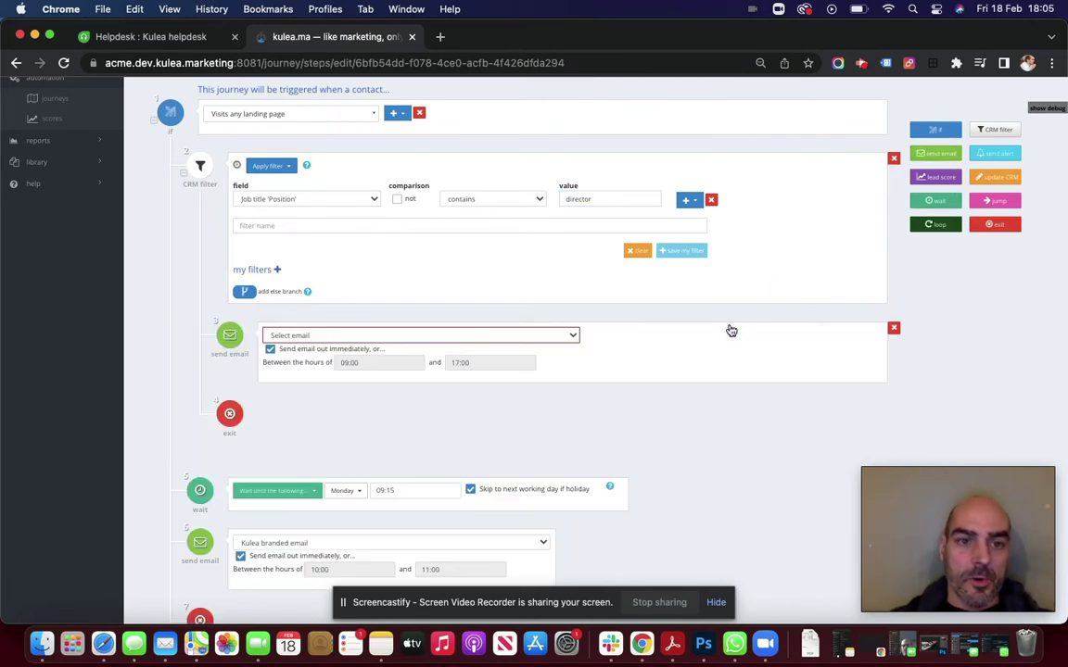
Choose HS email 1 for the new send-email step
{"action": "left_click", "coordinate": [572, 336]}
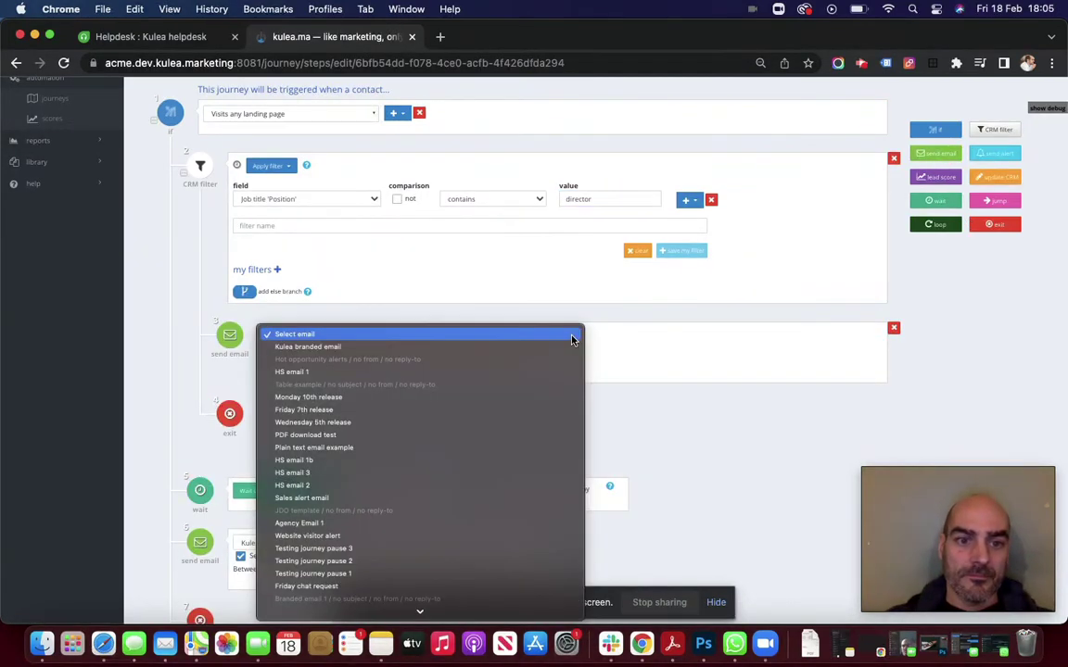
{"action": "left_click", "coordinate": [551, 372]}
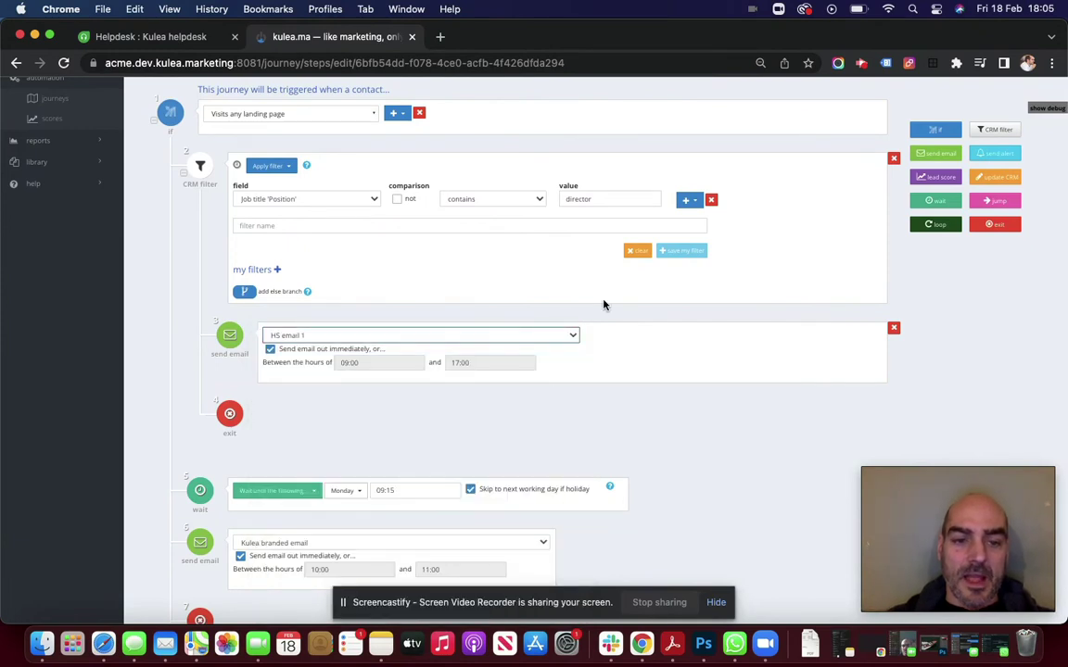
{"action": "scroll", "coordinate": [604, 304], "scroll_direction": "down", "scroll_amount": 2}
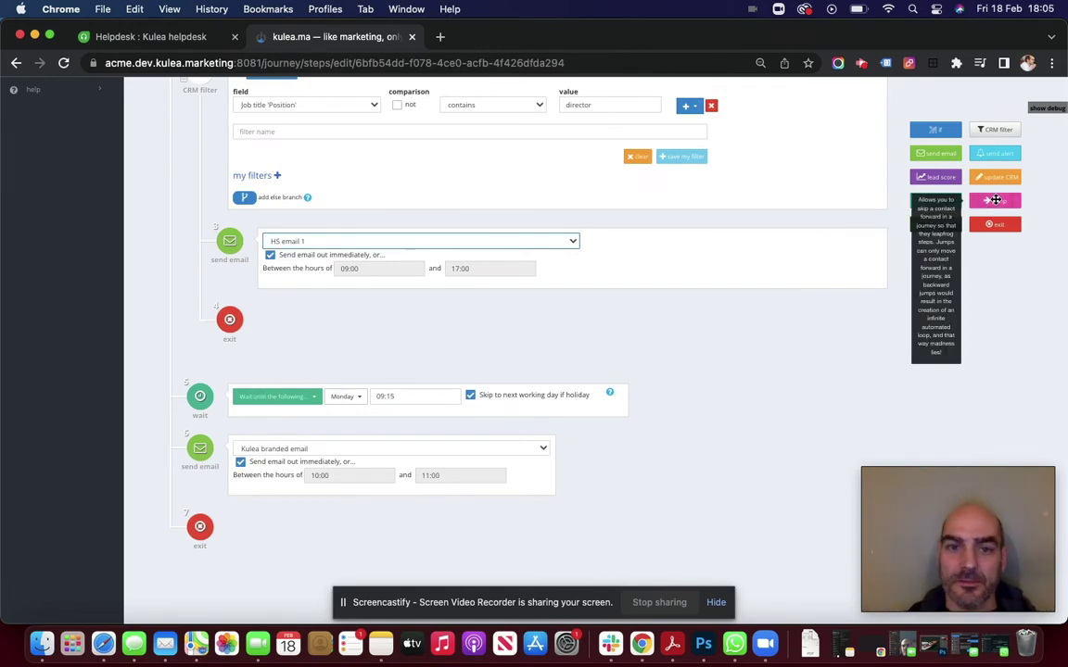
Add a jump step below the email that goes to Step 6
{"action": "left_click_drag", "start_coordinate": [994, 201], "coordinate": [841, 324]}
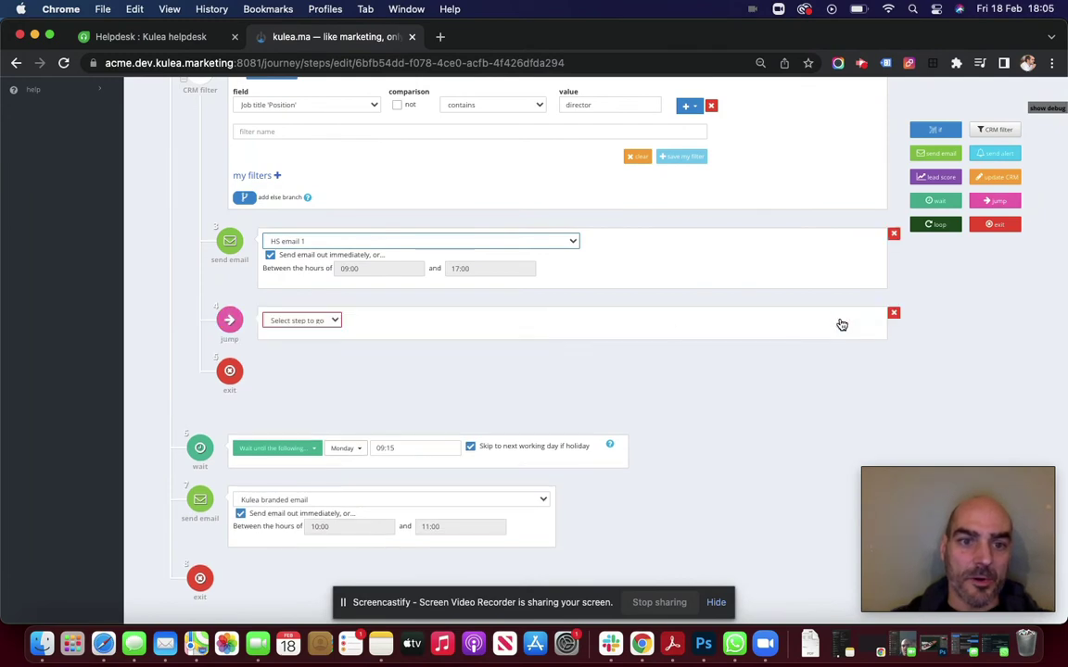
{"action": "left_click", "coordinate": [333, 320]}
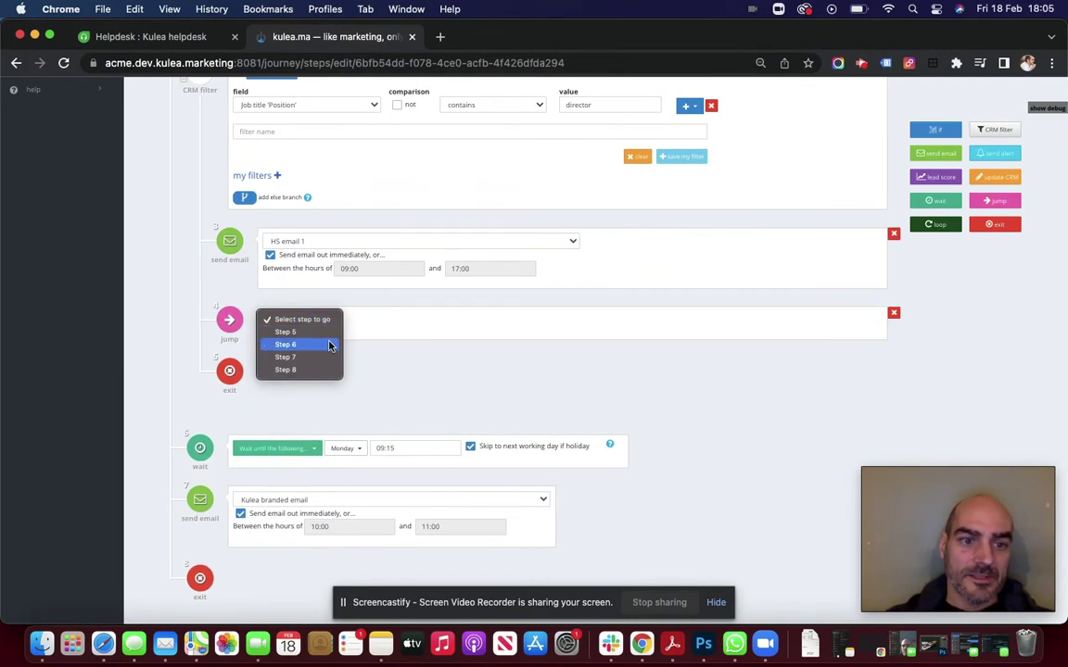
{"action": "left_click", "coordinate": [329, 345]}
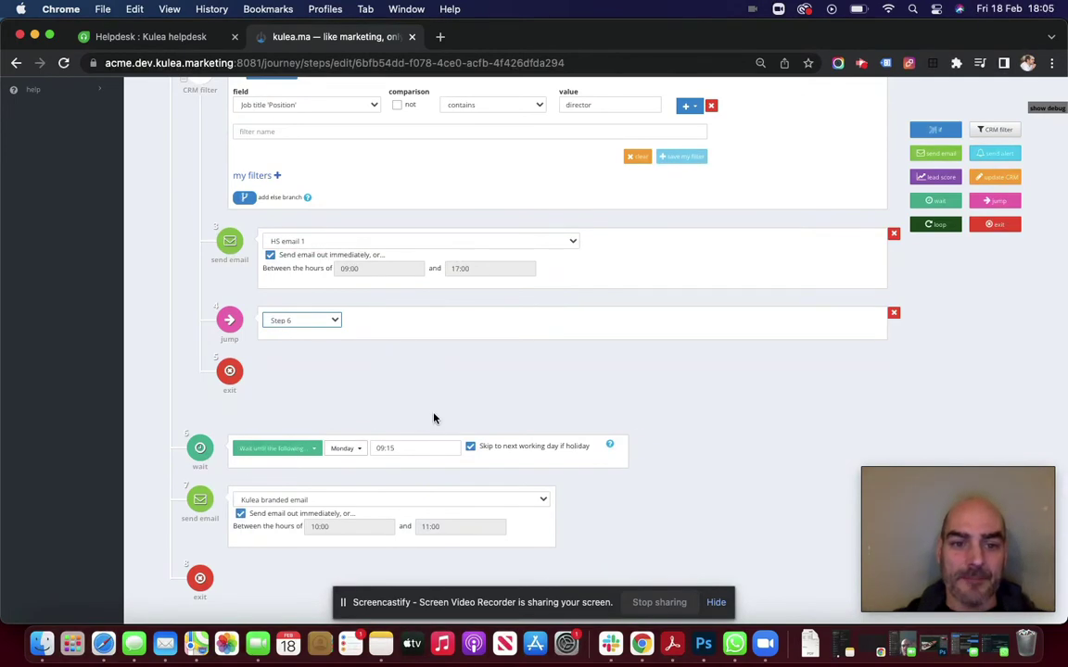
{"action": "scroll", "coordinate": [436, 307], "scroll_direction": "up", "scroll_amount": 2}
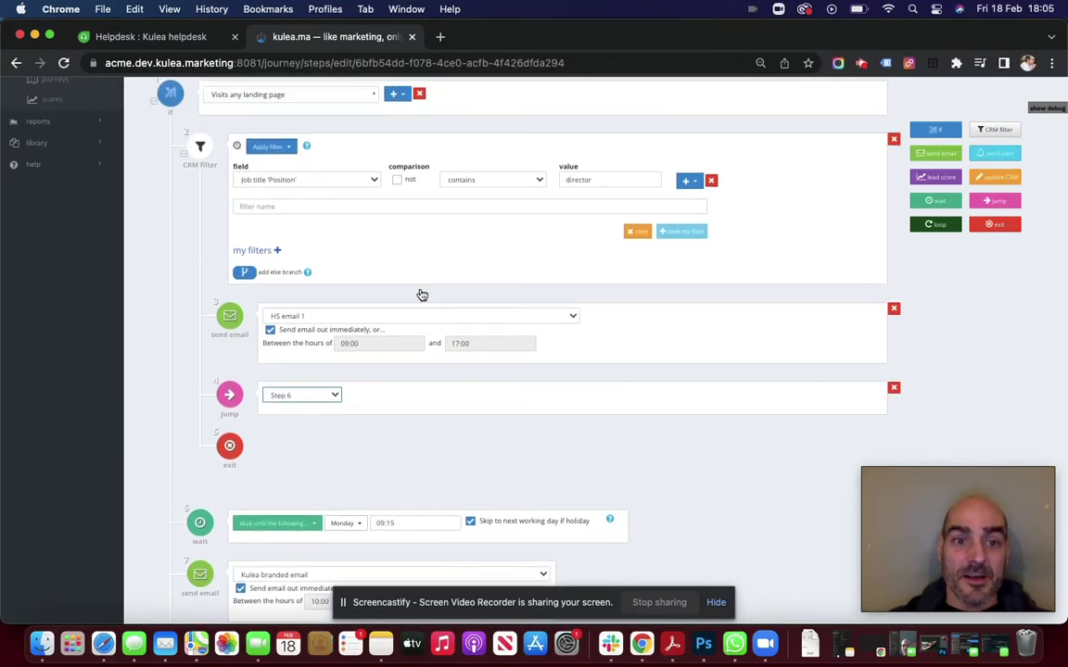
{"action": "scroll", "coordinate": [319, 352], "scroll_direction": "down", "scroll_amount": 3}
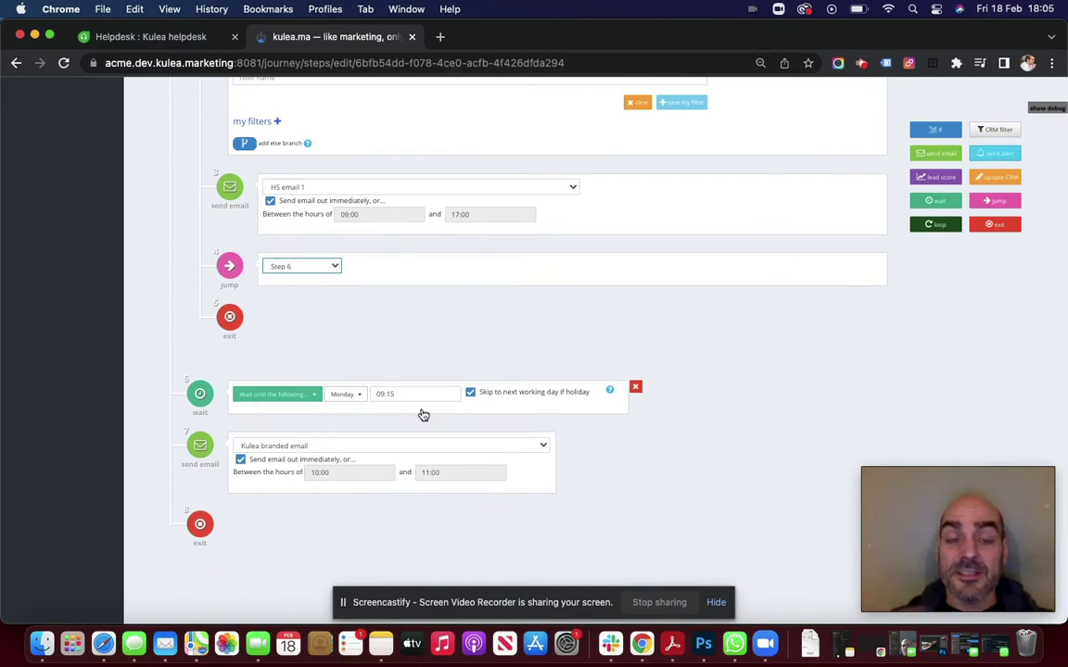
{"action": "scroll", "coordinate": [423, 414], "scroll_direction": "up", "scroll_amount": 1}
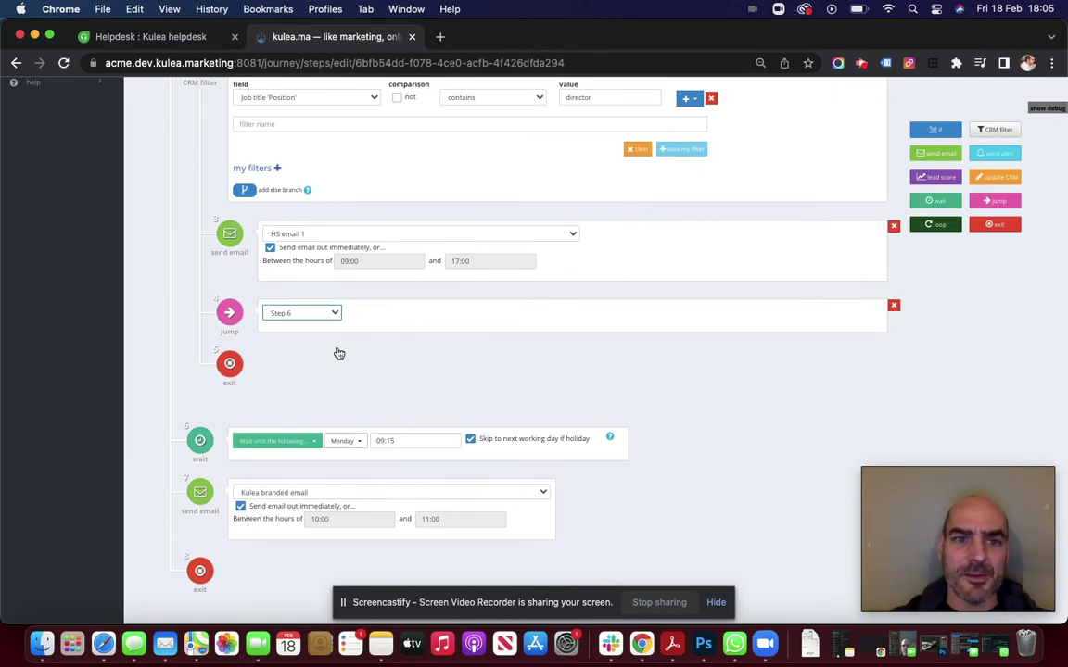
{"action": "scroll", "coordinate": [338, 354], "scroll_direction": "up", "scroll_amount": 6}
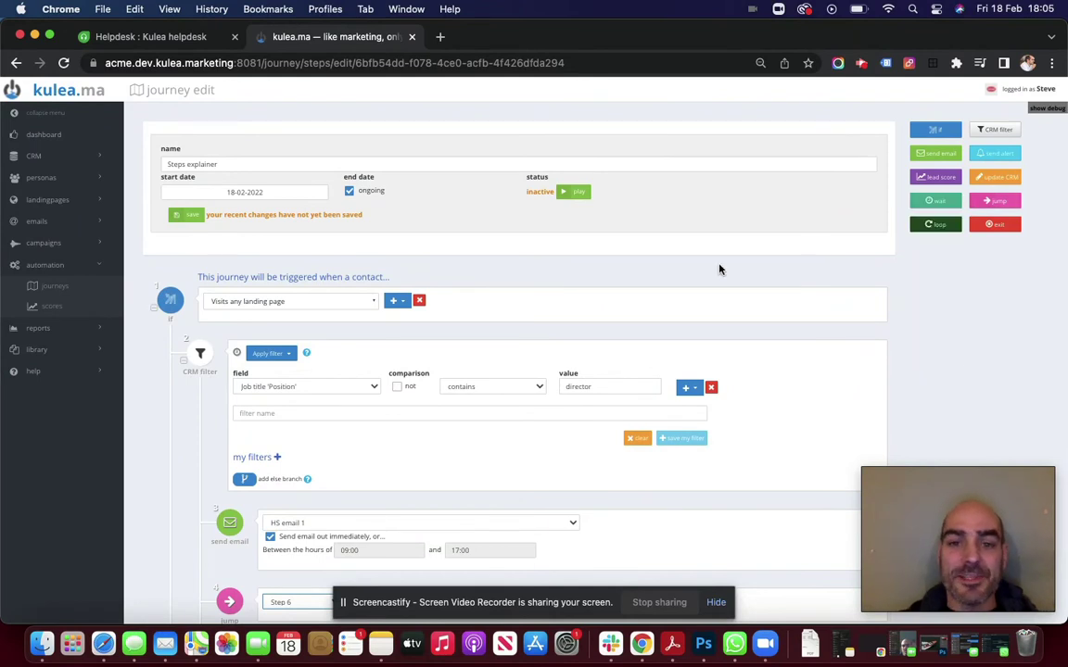
Delete the CRM filter, wait and send email steps
{"action": "left_click", "coordinate": [891, 348]}
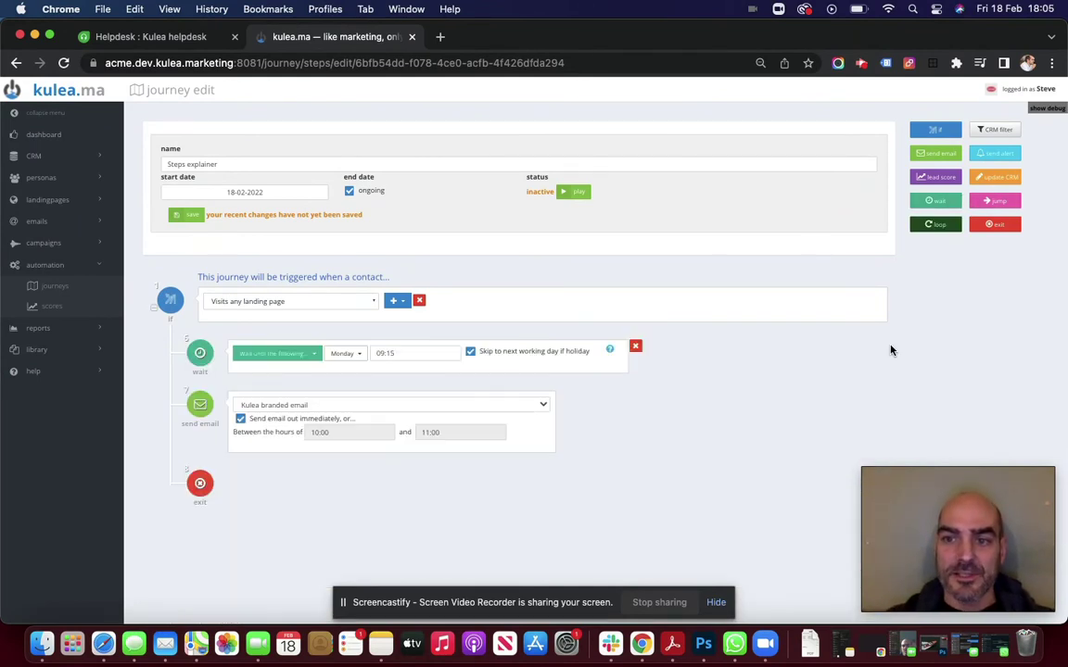
{"action": "left_click", "coordinate": [635, 346]}
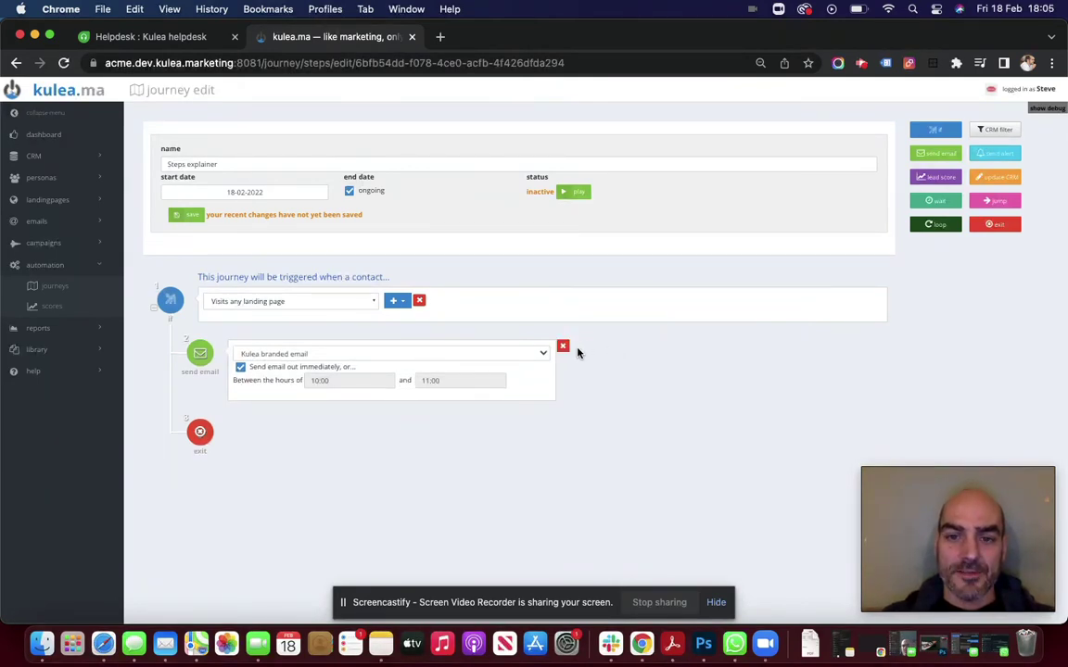
{"action": "left_click", "coordinate": [563, 347]}
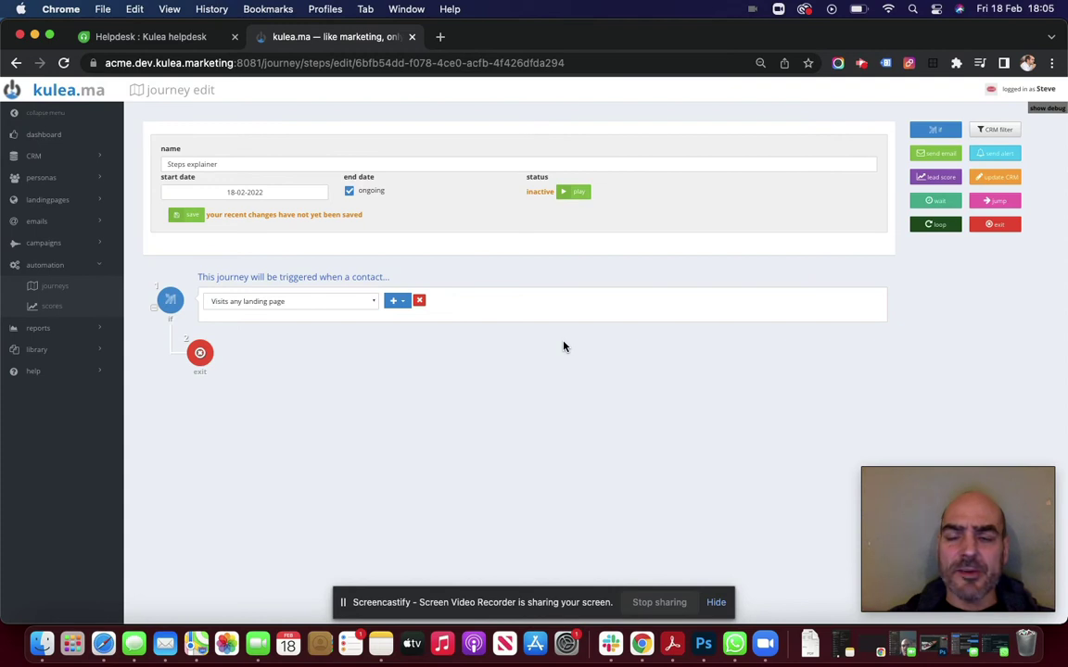
Add a lead score step with a fixed value of 2, then a loop step before the exit
{"action": "left_click", "coordinate": [944, 181]}
{"action": "left_click_drag", "start_coordinate": [944, 181], "coordinate": [467, 346]}
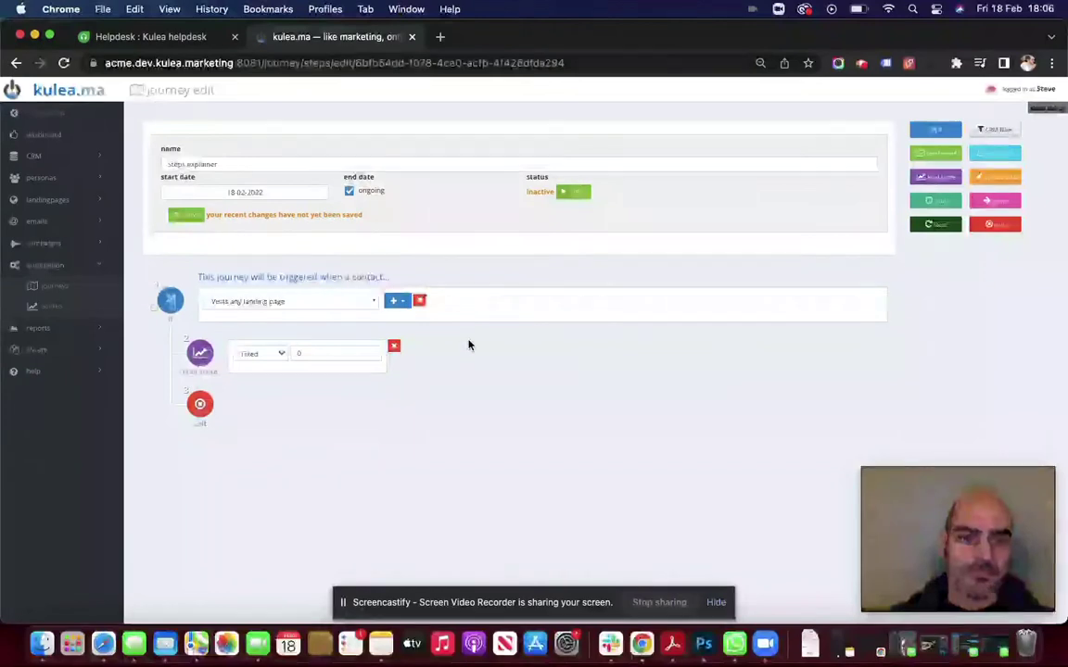
{"action": "left_click", "coordinate": [322, 351]}
{"action": "type", "text": "2"}
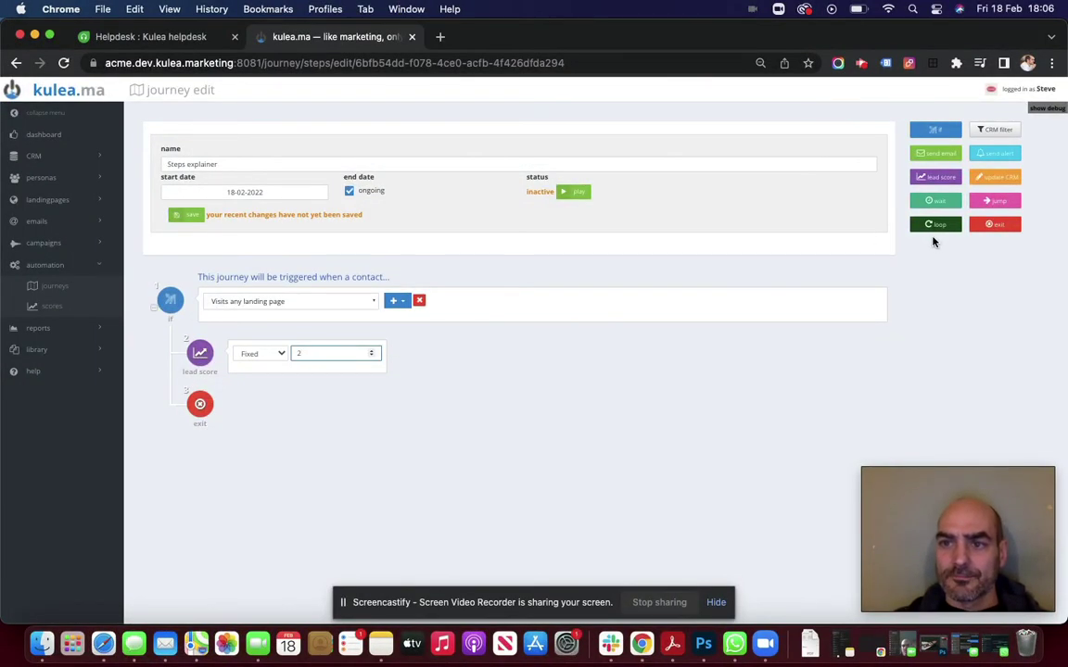
{"action": "left_click_drag", "start_coordinate": [930, 226], "coordinate": [758, 401]}
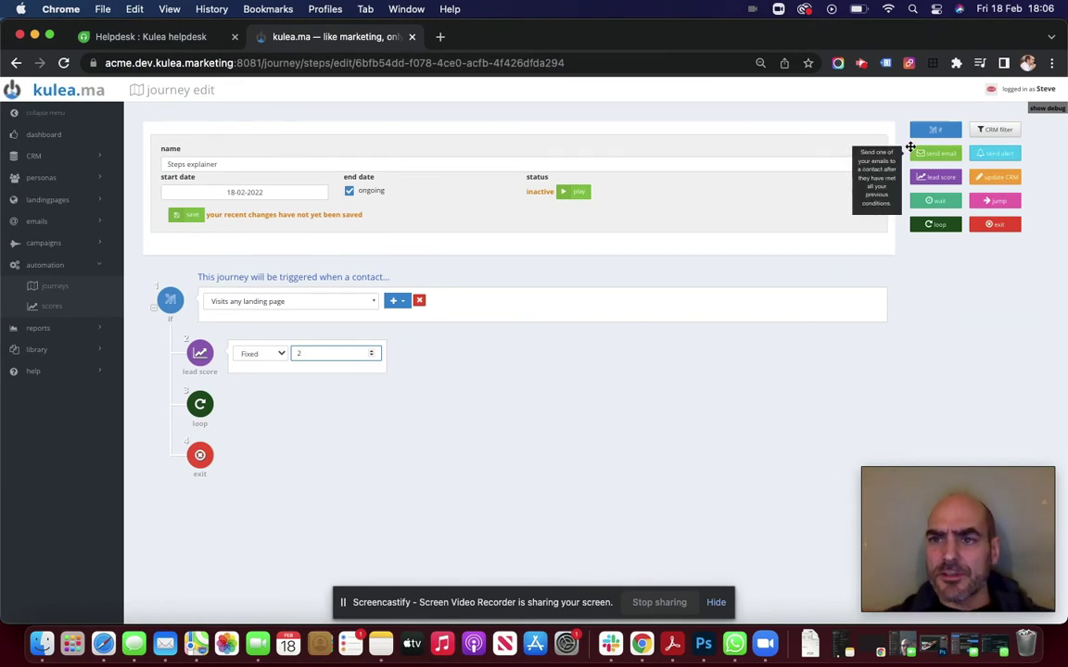
Insert a 1-day wait step between the lead score of 2 and the loop
{"action": "left_click", "coordinate": [949, 204]}
{"action": "left_click_drag", "start_coordinate": [949, 204], "coordinate": [744, 414]}
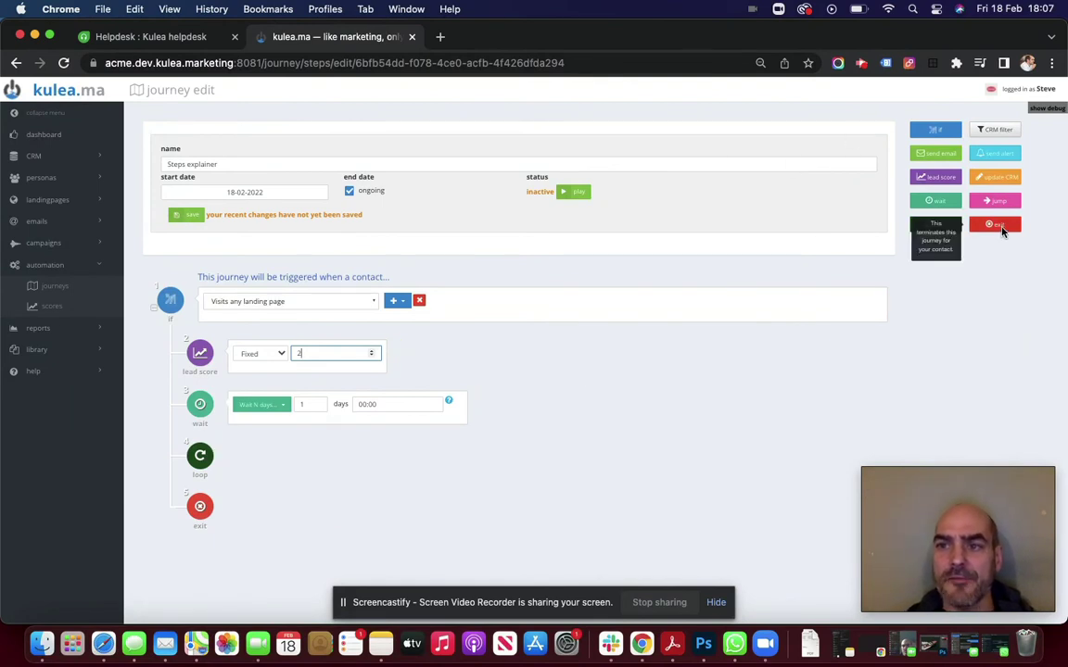
Try dropping a second exit step, which is refused with 'You can not drop this step here'
{"action": "left_click_drag", "start_coordinate": [1001, 230], "coordinate": [695, 436]}
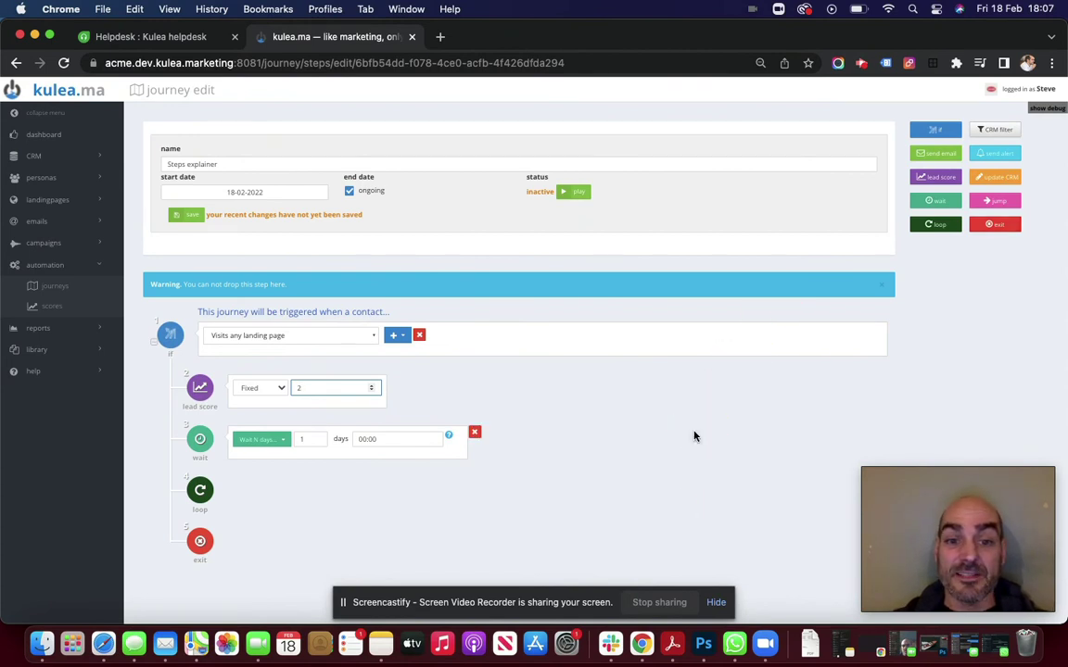
{"action": "scroll", "coordinate": [694, 434], "scroll_direction": "down", "scroll_amount": 2}
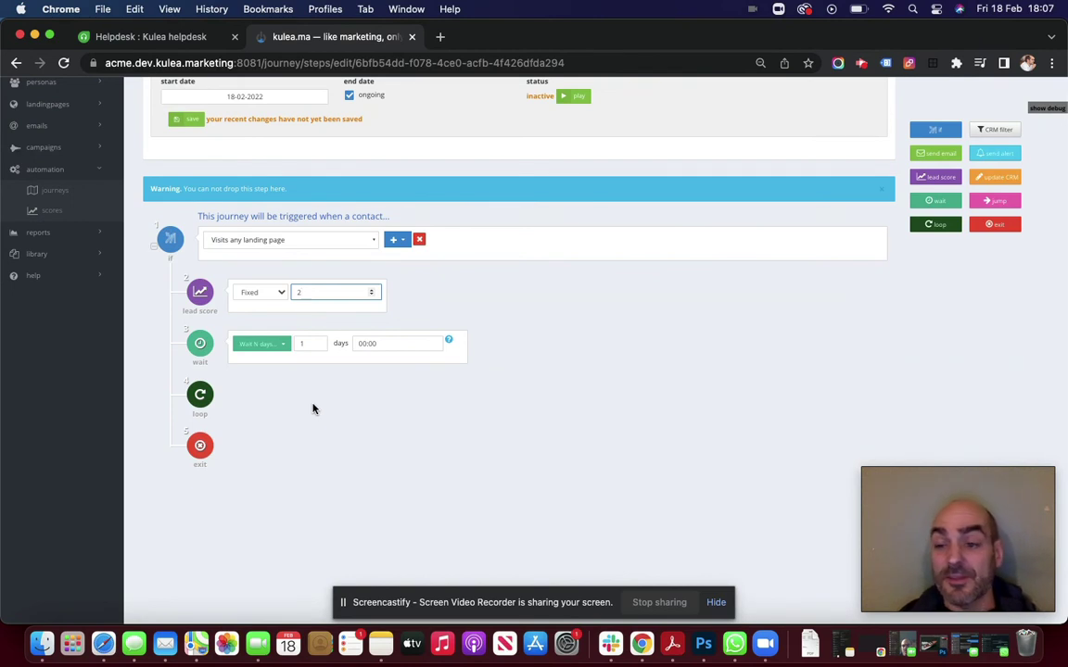
{"action": "mouse_move", "coordinate": [201, 395]}
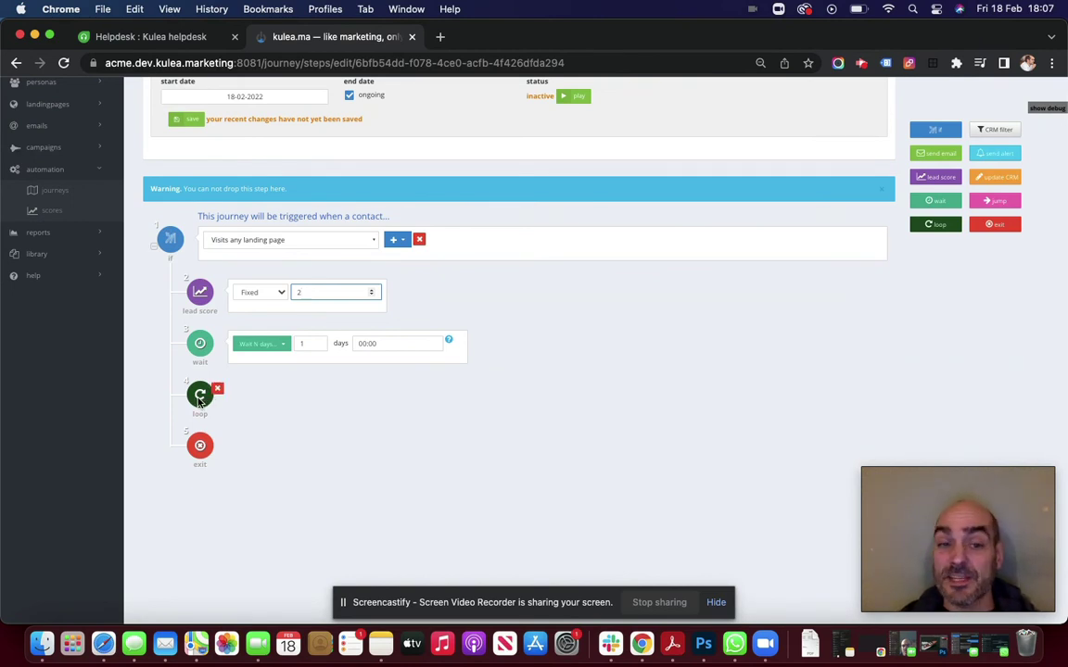